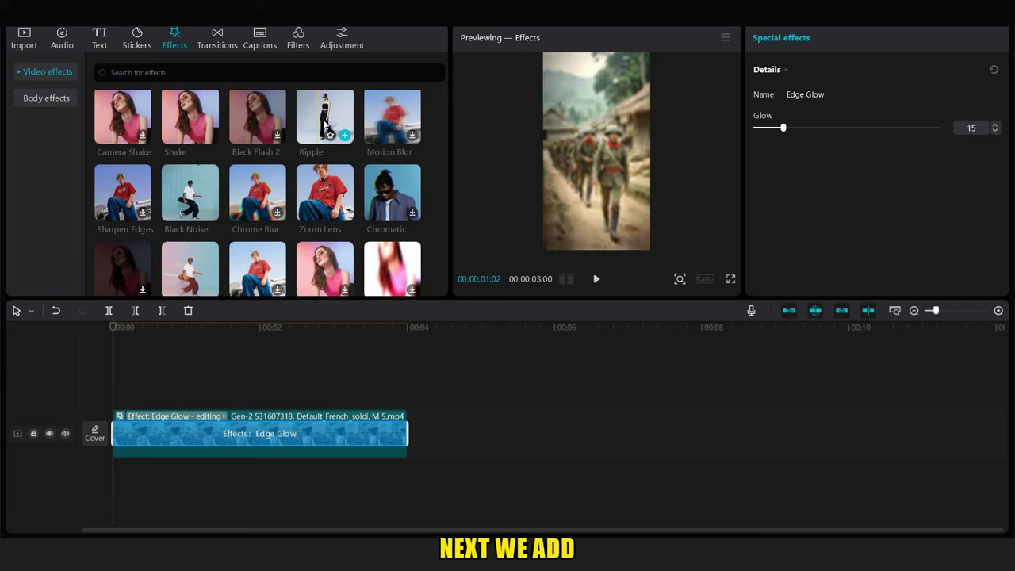
# Add the Ripple and Leak 2 video effects to the marching soldiers clip and preview the result.
pyautogui.click(345, 135)
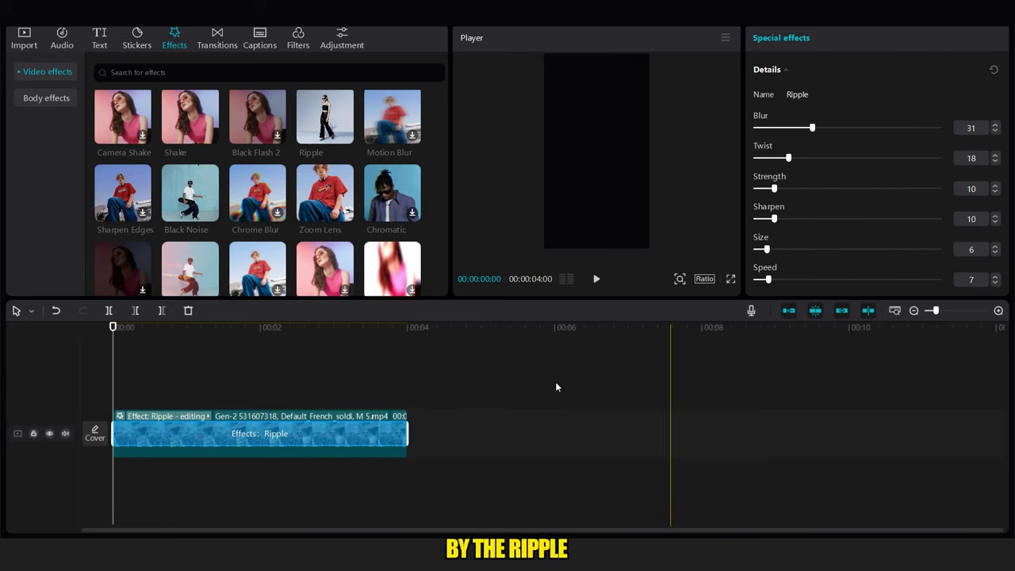
pyautogui.click(207, 277)
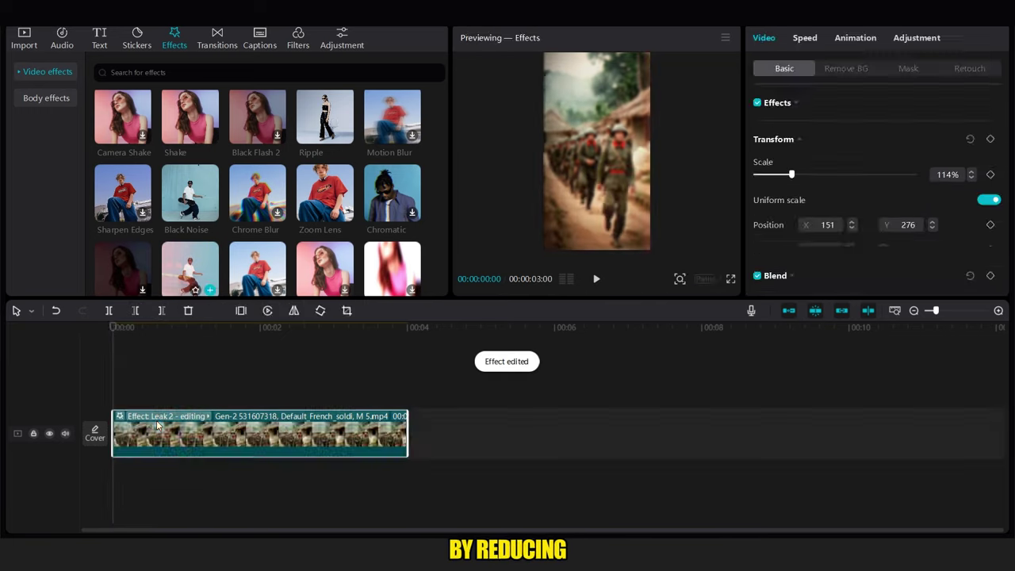
pyautogui.click(203, 388)
pyautogui.press('space')
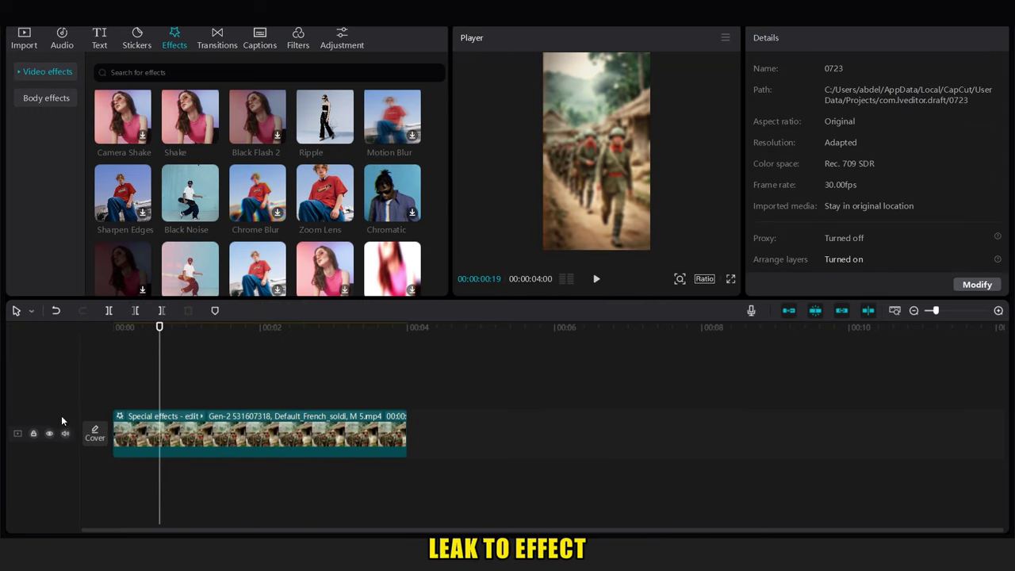
pyautogui.click(150, 416)
pyautogui.click(139, 405)
# Place the French soldier cutout PNG on a track above the background clip from the start and scale it to 101%.
pyautogui.click(24, 36)
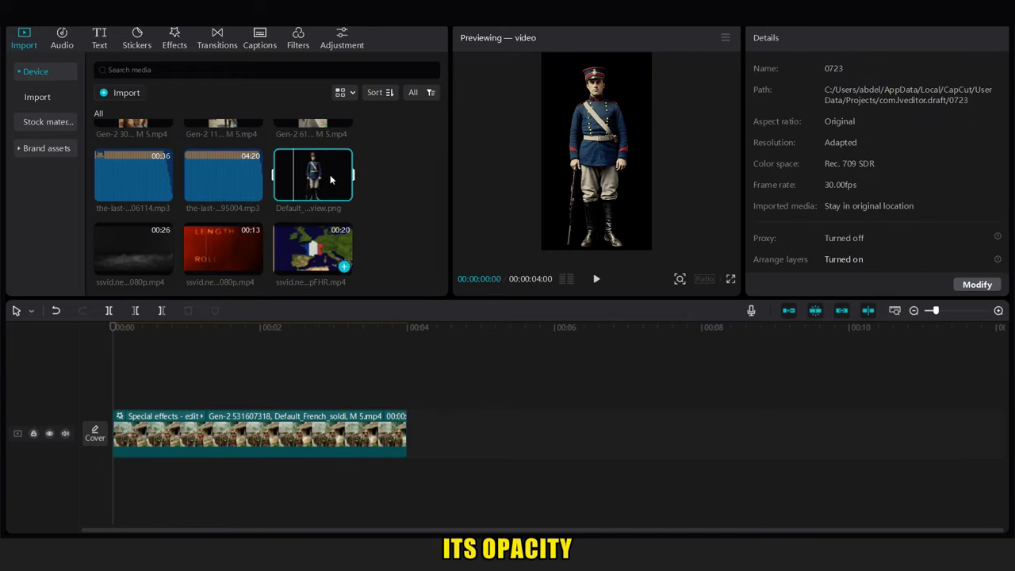
pyautogui.moveTo(330, 175); pyautogui.dragTo(113, 378)
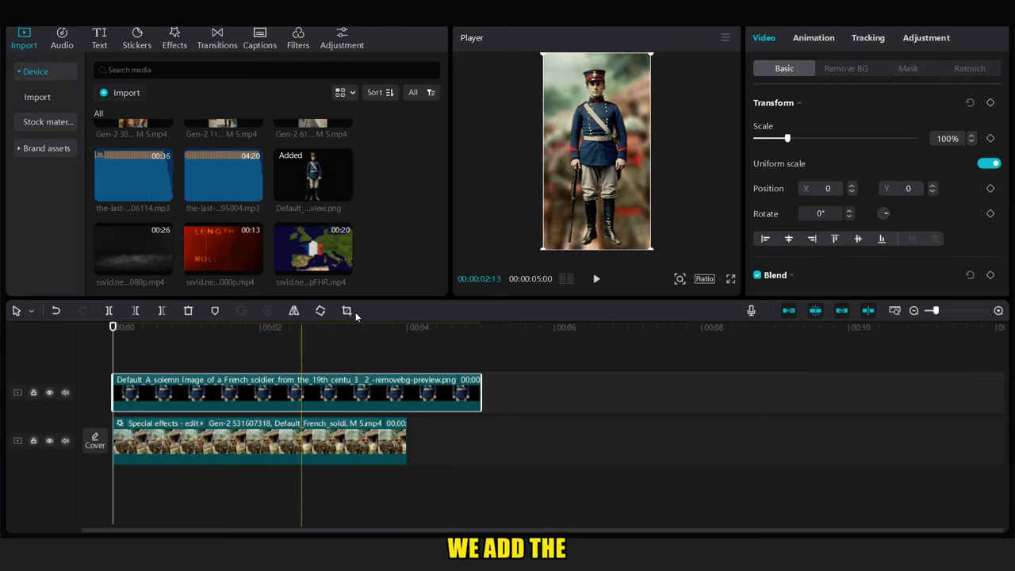
pyautogui.moveTo(652, 247); pyautogui.dragTo(655, 248)
# Apply the 0.5 s Slide Up entrance animation to the French soldier image.
pyautogui.click(813, 38)
pyautogui.click(876, 112)
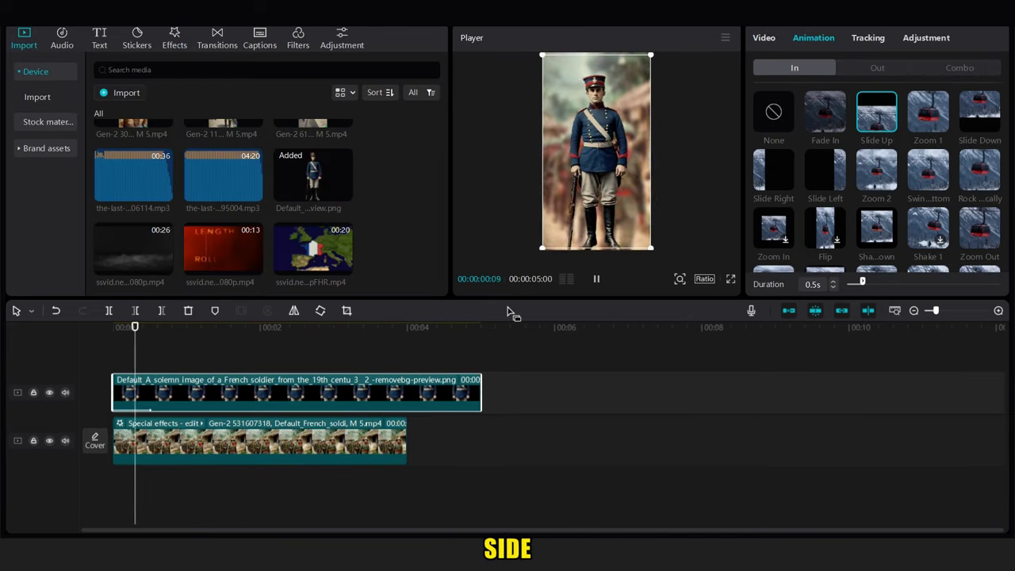
pyautogui.click(81, 364)
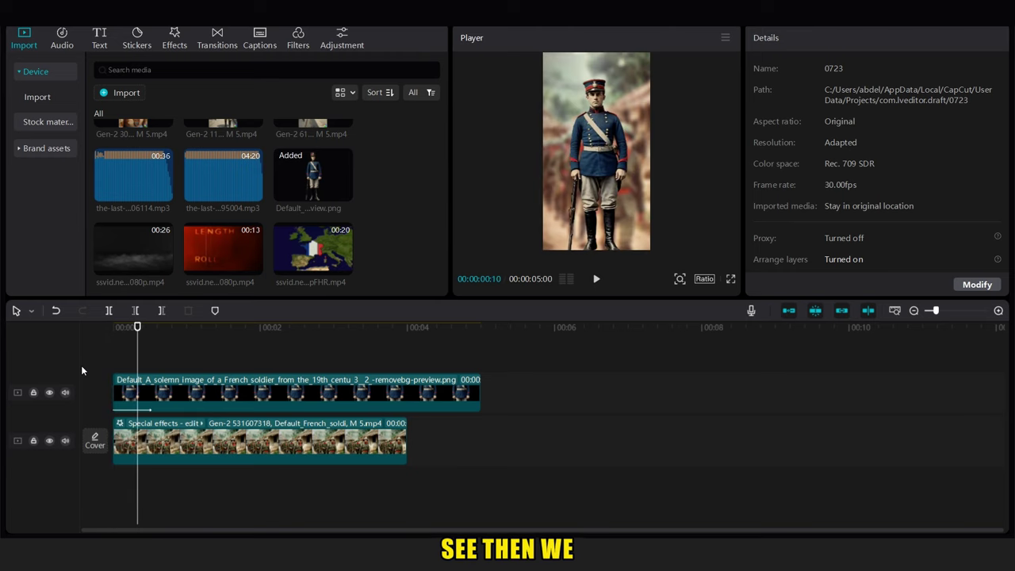
# Add a transform keyframe to the soldier image at 00:00:00:10, and at 00:00:00:16 enlarge it to 123% and shift it lower.
pyautogui.click(238, 393)
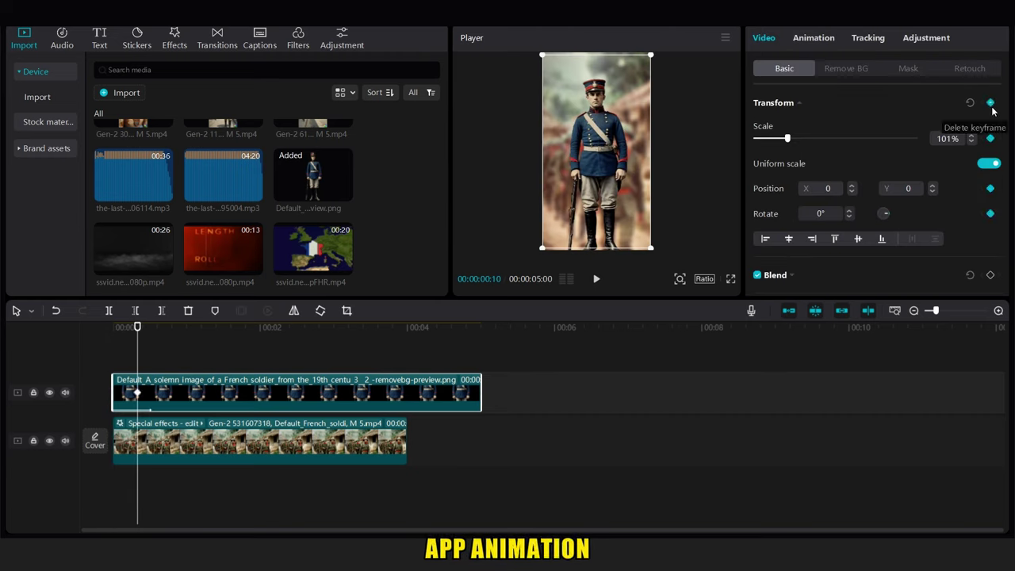
pyautogui.click(153, 392)
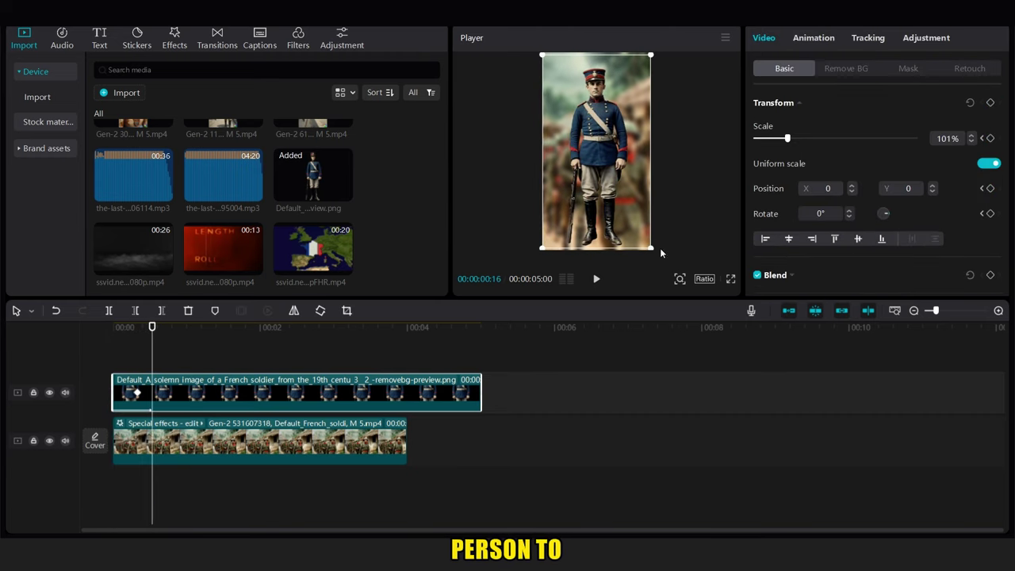
pyautogui.moveTo(651, 248); pyautogui.dragTo(681, 259)
pyautogui.moveTo(643, 197); pyautogui.dragTo(633, 235)
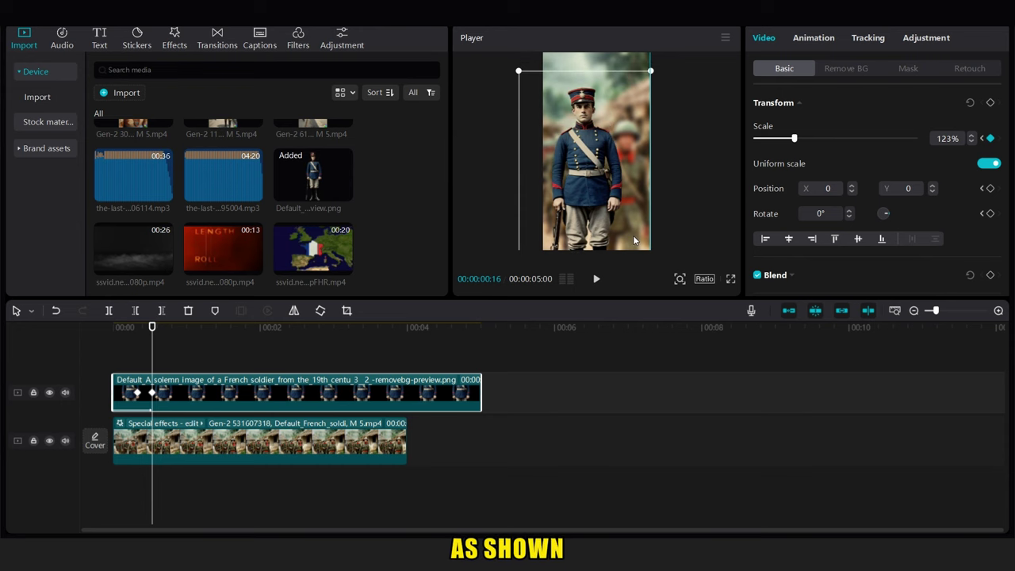
pyautogui.press('Home')
pyautogui.press('space')
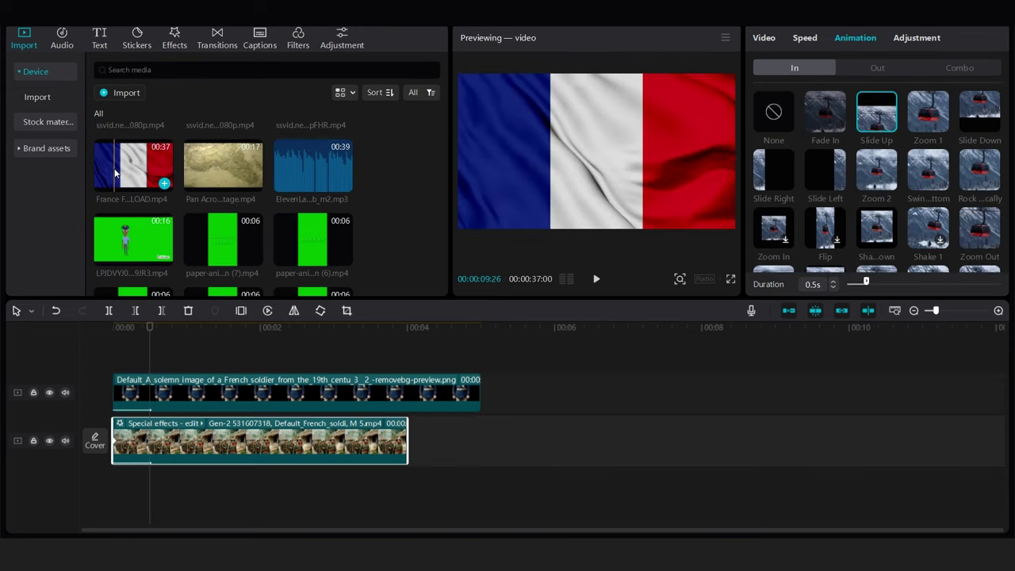
# Place the France flag video between the soldier image and the background at 00:00:00:15, rotated -90° and scaled to 203%.
pyautogui.moveTo(115, 173); pyautogui.dragTo(154, 353)
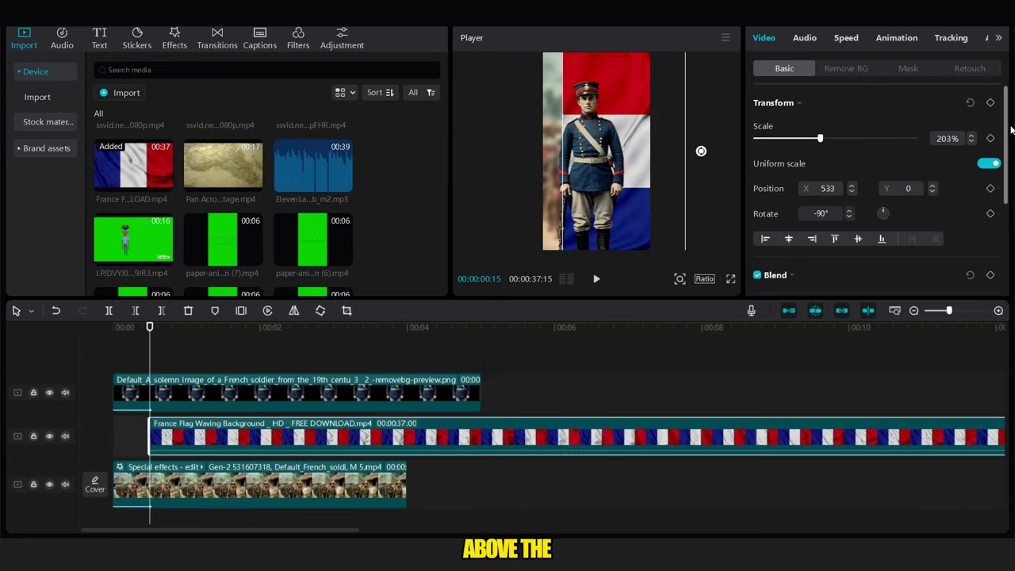
pyautogui.scroll(-1, 989, 84)
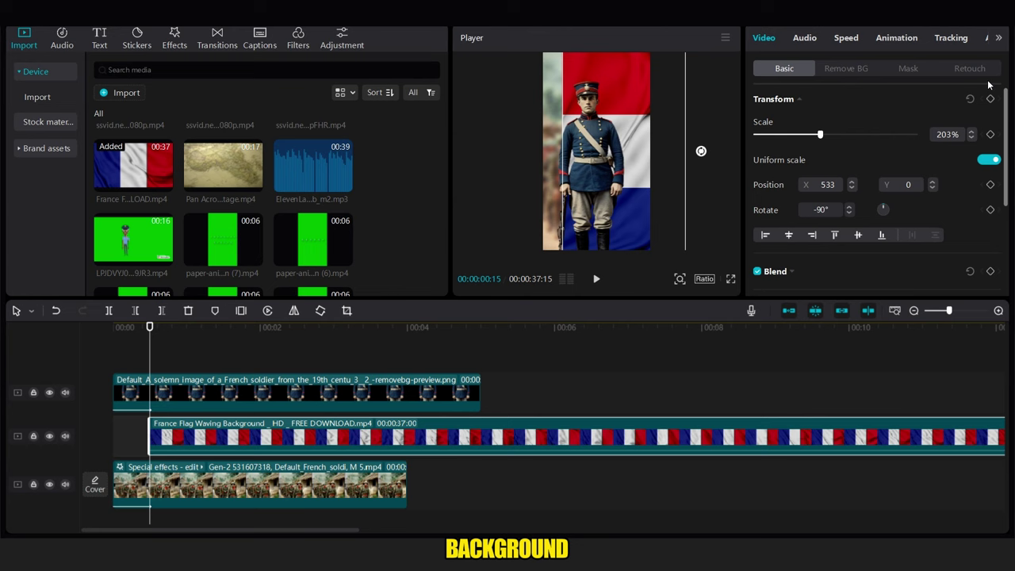
# Apply a Rectangle mask sized 644 by 353 to the flag video and feather its edge to about 17.
pyautogui.click(908, 69)
pyautogui.click(980, 140)
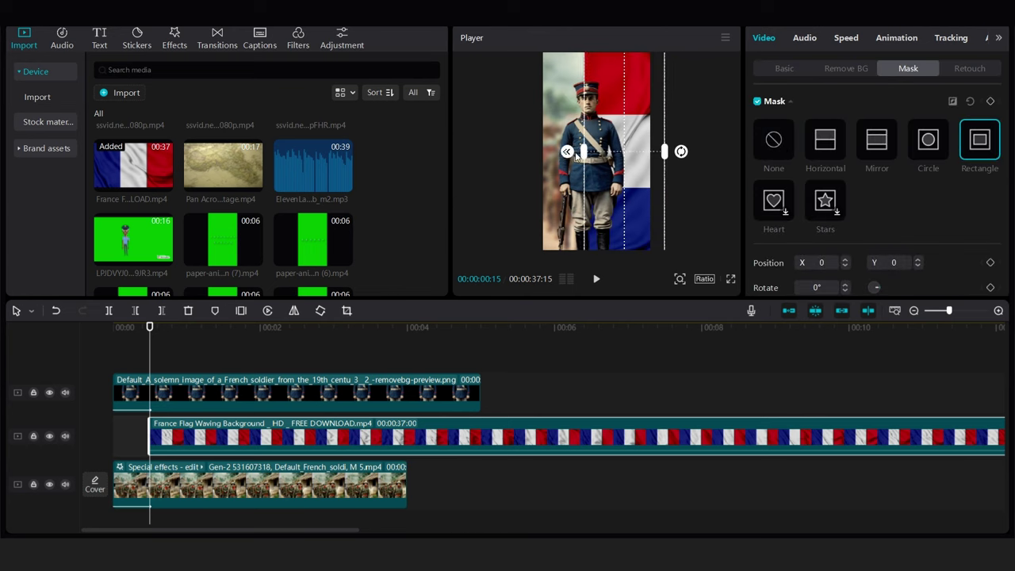
pyautogui.moveTo(577, 156); pyautogui.dragTo(560, 159)
pyautogui.moveTo(1005, 184); pyautogui.dragTo(1004, 269)
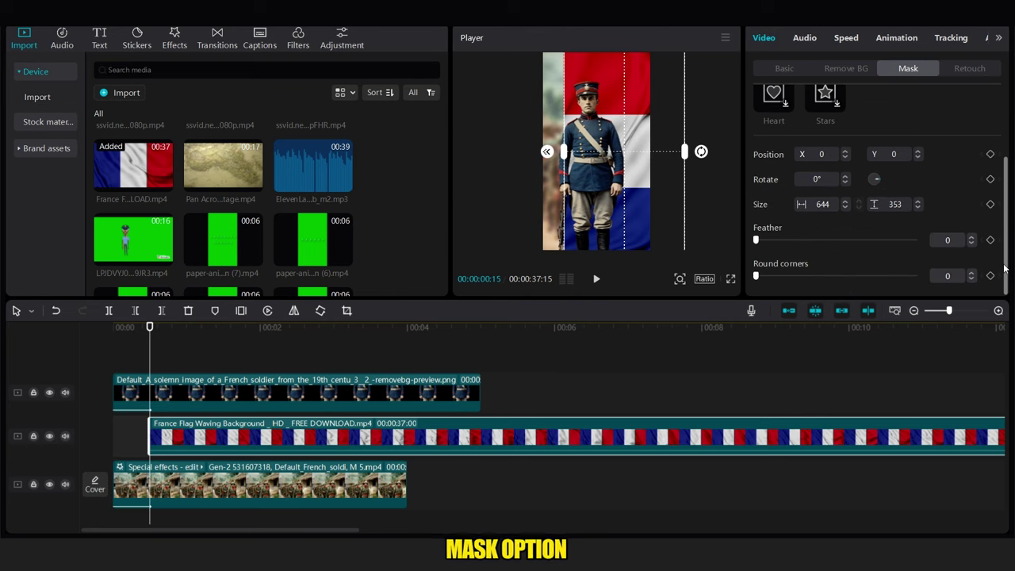
pyautogui.moveTo(756, 240); pyautogui.dragTo(776, 240)
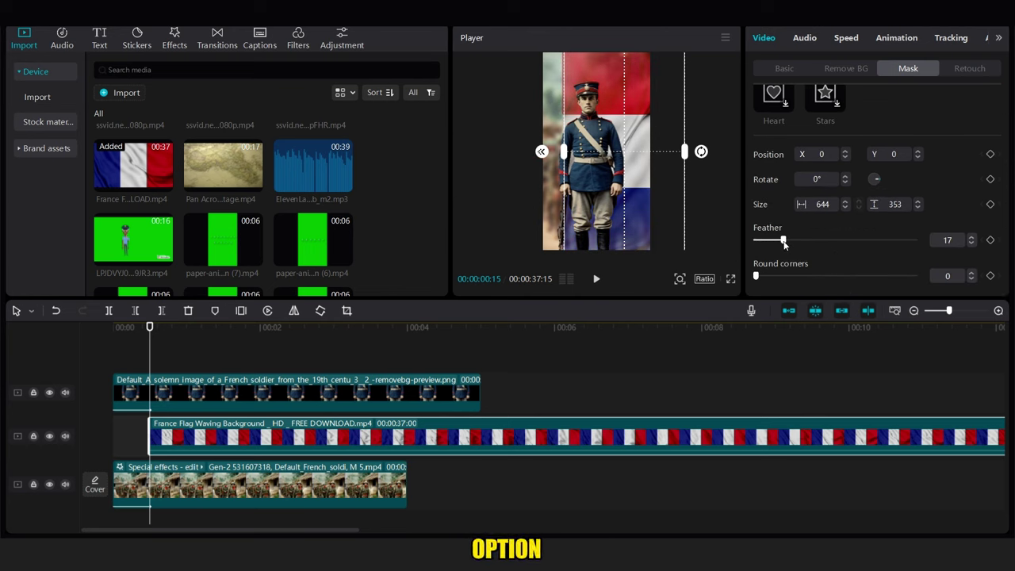
# Reposition the flag video to X 0, Y -116 so it covers the frame behind the soldier, and play the sequence.
pyautogui.click(783, 69)
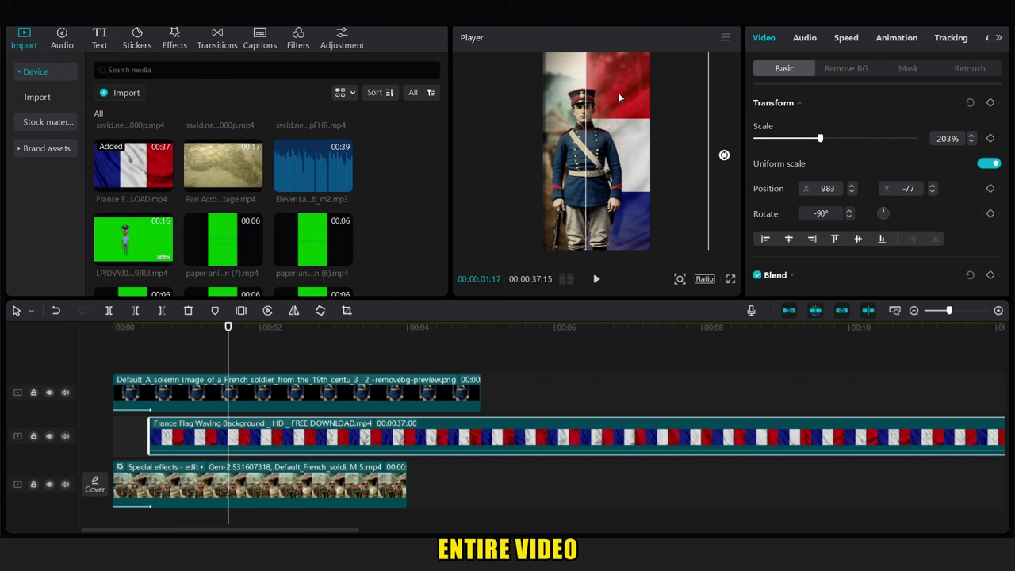
pyautogui.moveTo(619, 93); pyautogui.dragTo(590, 98)
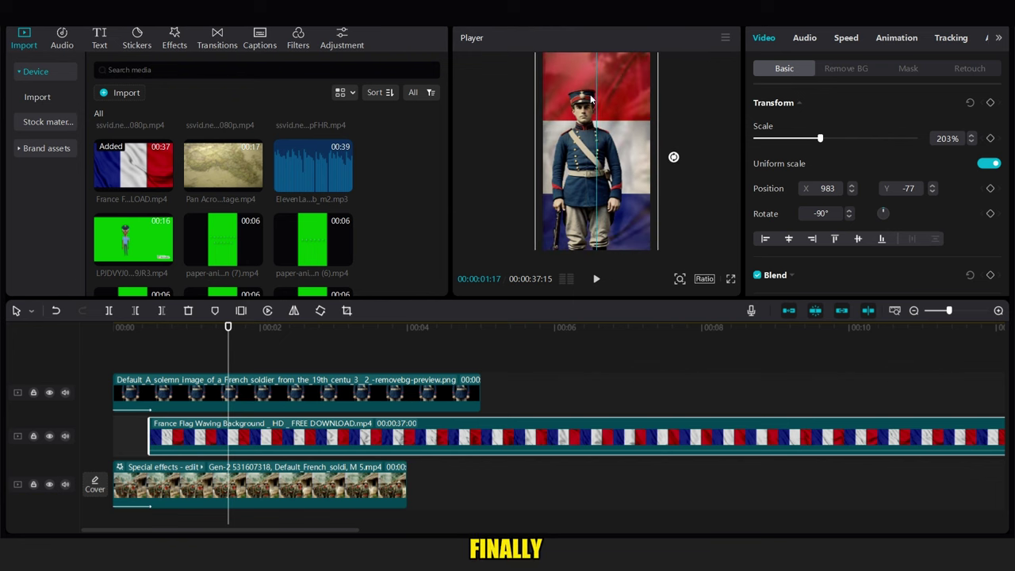
pyautogui.click(70, 363)
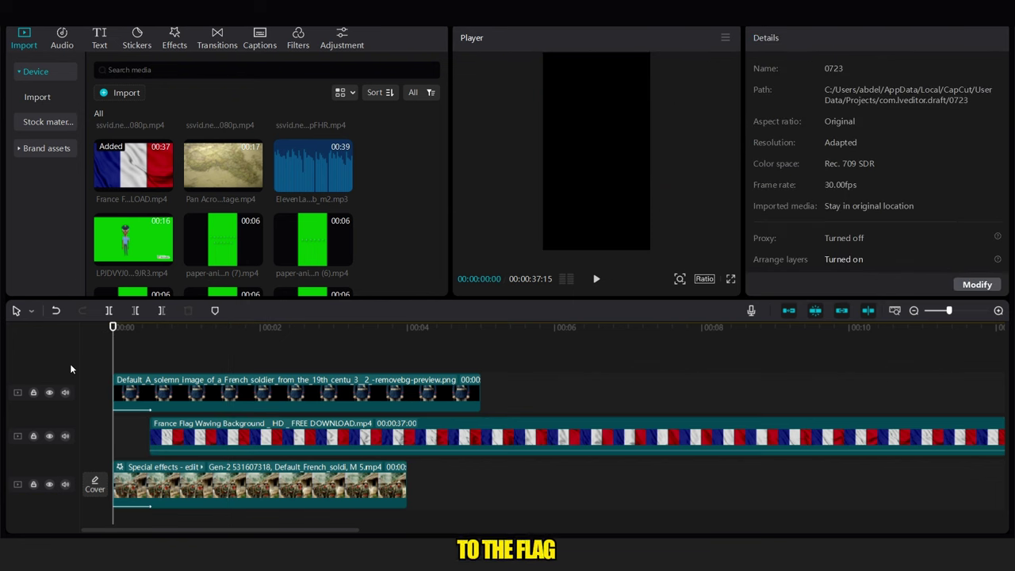
pyautogui.press('space')
pyautogui.press('space')
# Apply the 0.5 s Zoom 2 entrance animation to the France flag video.
pyautogui.click(191, 436)
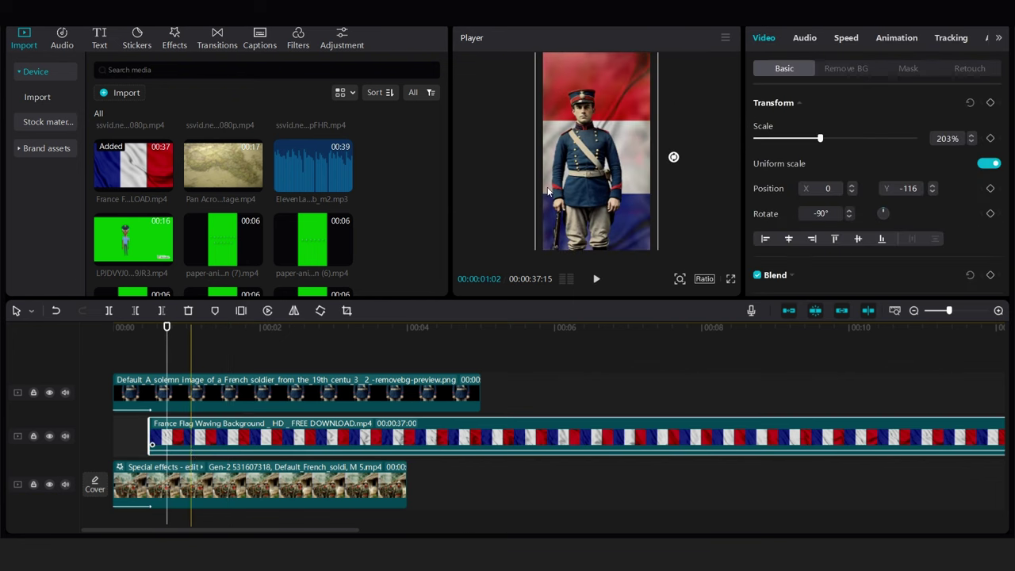
pyautogui.click(896, 37)
pyautogui.click(868, 181)
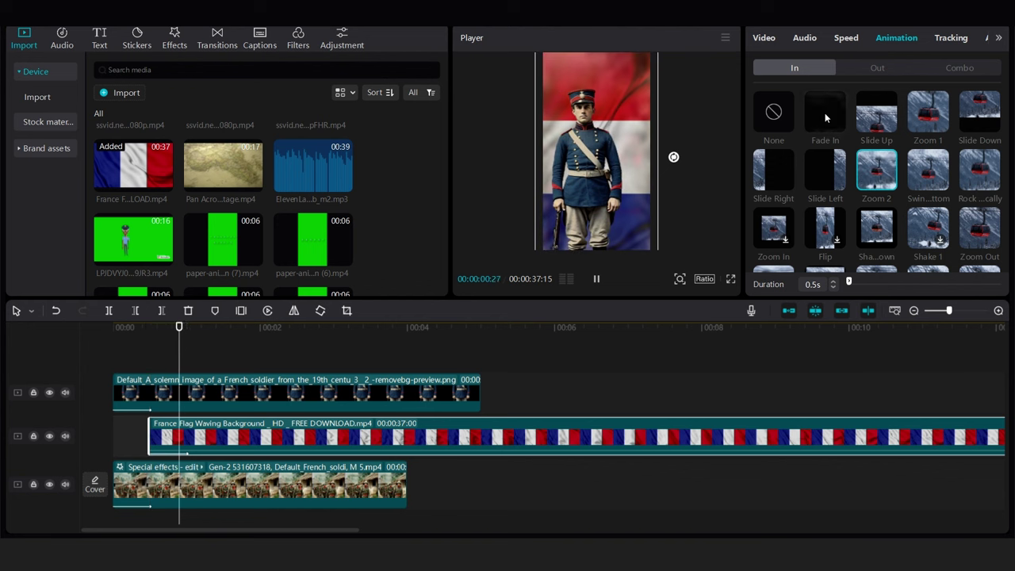
# Add the ElevenLabs voice-over audio beneath the video tracks from the start of the timeline.
pyautogui.click(200, 350)
pyautogui.moveTo(313, 167); pyautogui.dragTo(105, 511)
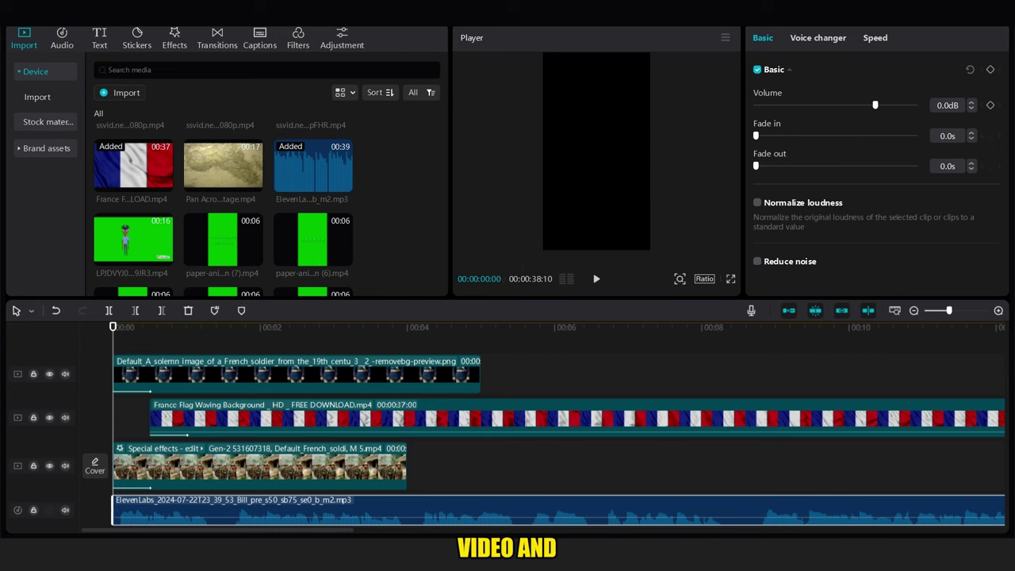
# Duplicate the background soldiers clip directly after itself at 00:00:04:00 and set the copy's entrance animation to None.
pyautogui.click(404, 463)
pyautogui.hotkey('ctrl', 'c')
pyautogui.hotkey('ctrl', 'v')
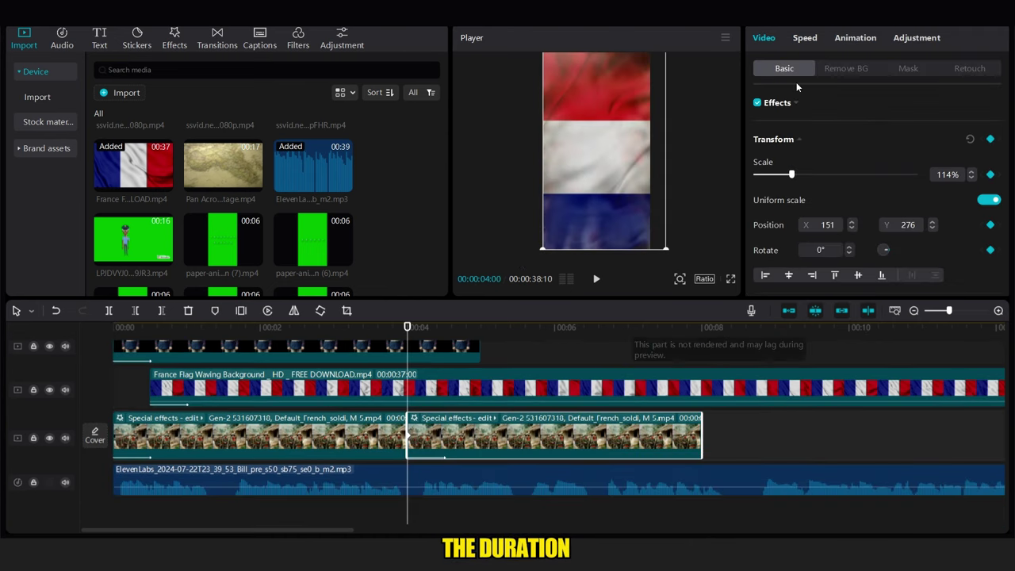
pyautogui.click(855, 38)
pyautogui.click(343, 328)
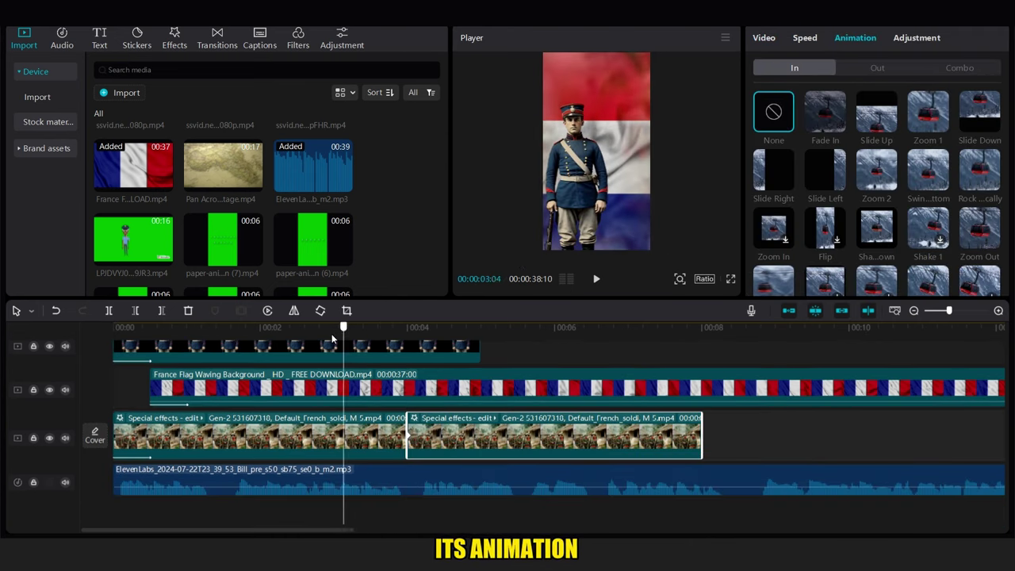
pyautogui.click(245, 328)
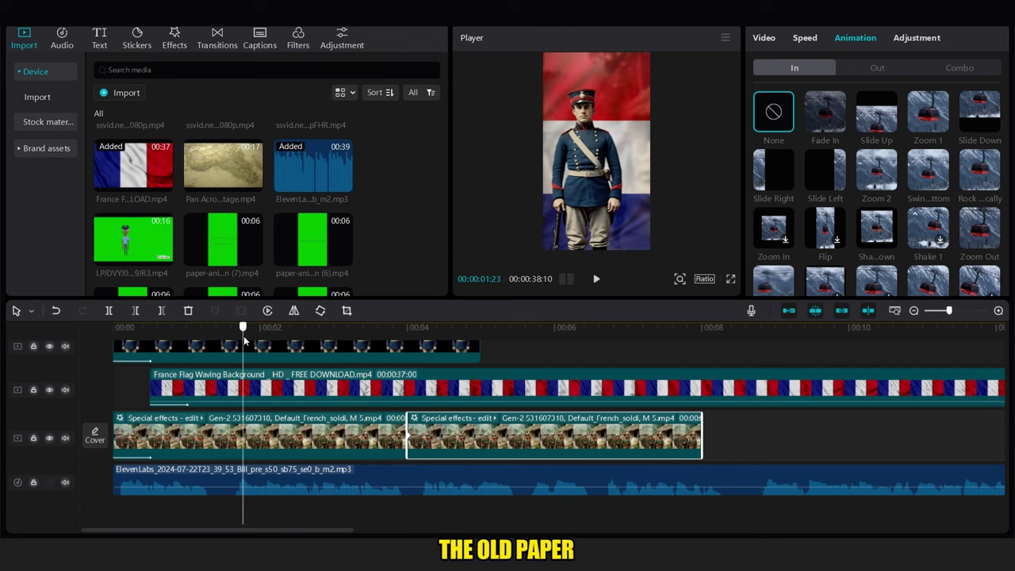
pyautogui.moveTo(245, 341); pyautogui.dragTo(60, 342)
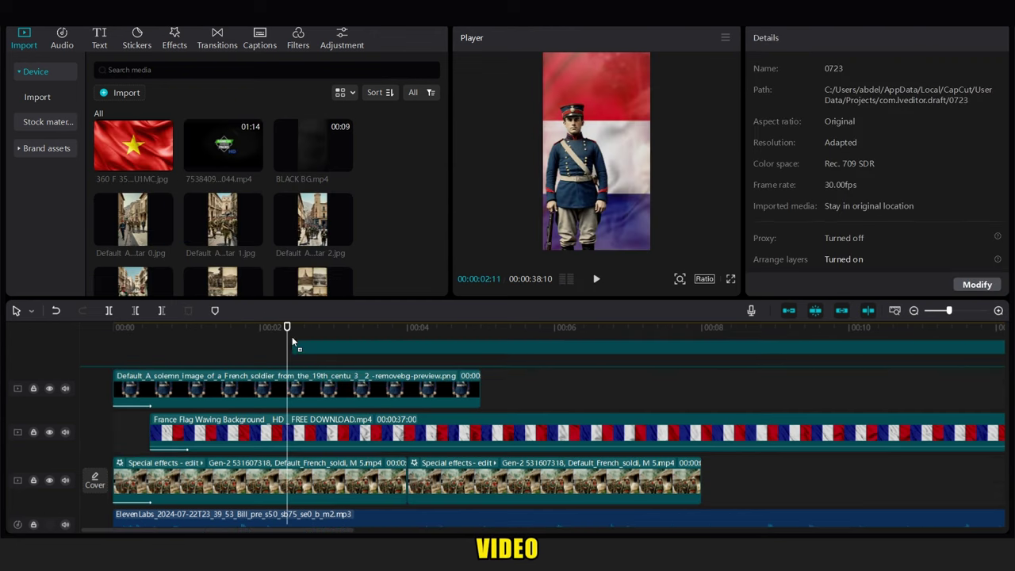
# Add 753840909-322246044.mp4 on a new top track, trim away everything before the old-paper footage, and start it at about 00:00:03:16.
pyautogui.moveTo(292, 337); pyautogui.dragTo(252, 348)
pyautogui.click(754, 357)
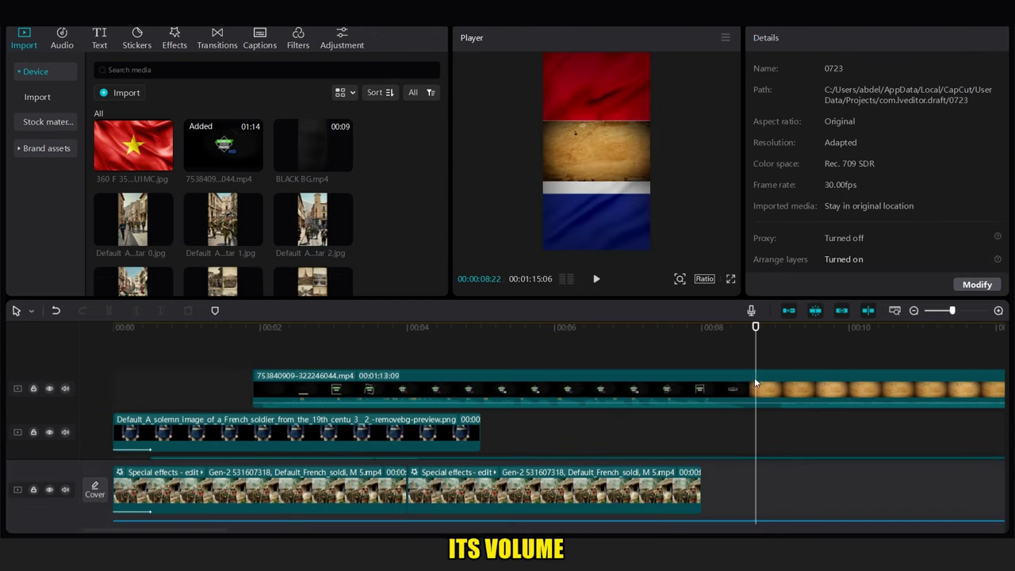
pyautogui.click(754, 378)
pyautogui.press('q')
pyautogui.moveTo(762, 389); pyautogui.dragTo(376, 389)
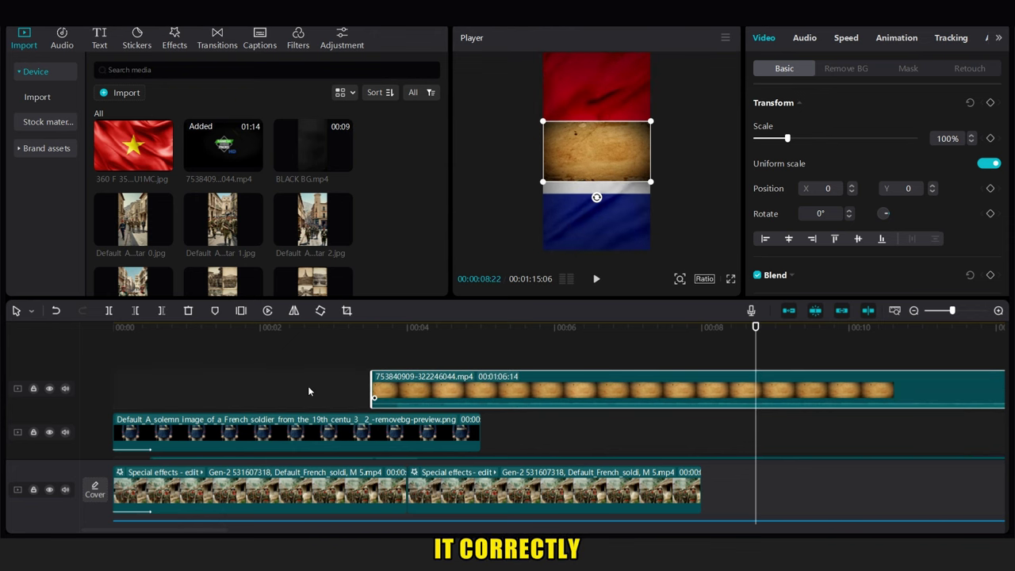
# Mute the old-paper clip and rotate it 90°, enlarged to fill the vertical frame.
pyautogui.click(256, 327)
pyautogui.click(373, 327)
pyautogui.click(476, 389)
pyautogui.moveTo(596, 198); pyautogui.dragTo(446, 156)
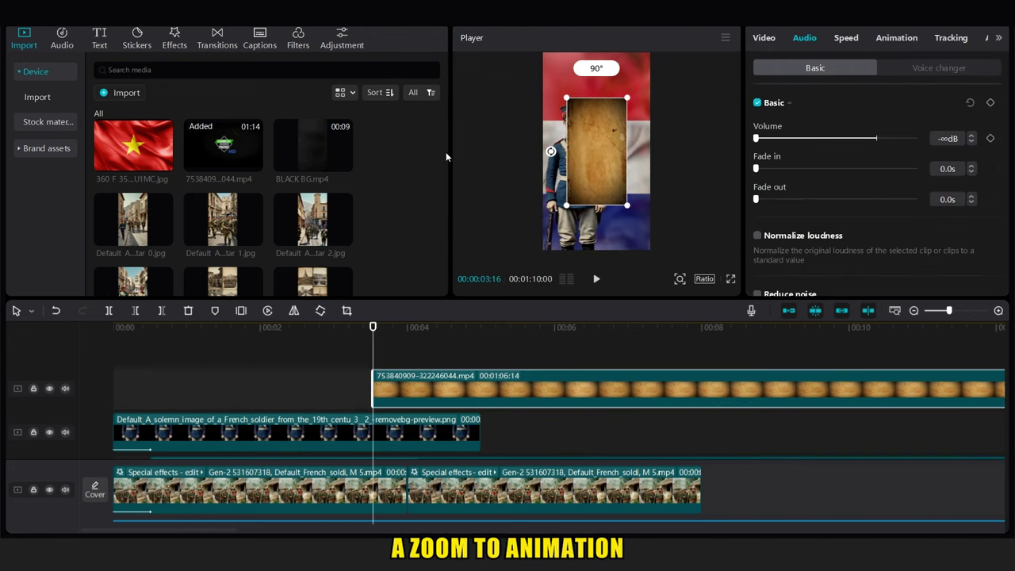
pyautogui.moveTo(563, 204); pyautogui.dragTo(539, 241)
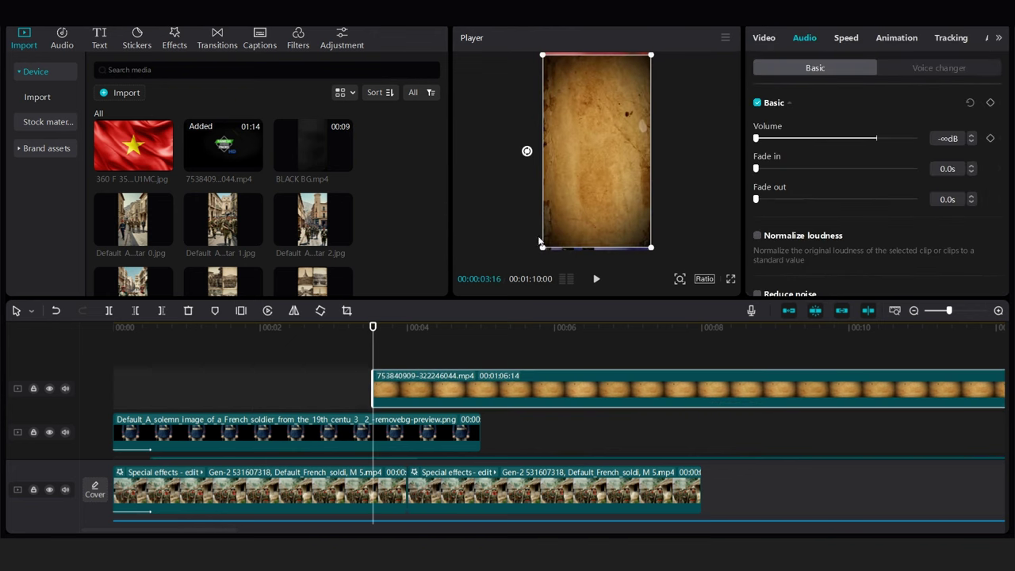
# Move the start of the old-paper clip to 00:00:02:26 and give it the 0.5 s Shake 2 entrance animation.
pyautogui.moveTo(444, 389); pyautogui.dragTo(340, 388)
pyautogui.click(238, 373)
pyautogui.press('space')
pyautogui.moveTo(1008, 142); pyautogui.dragTo(1006, 162)
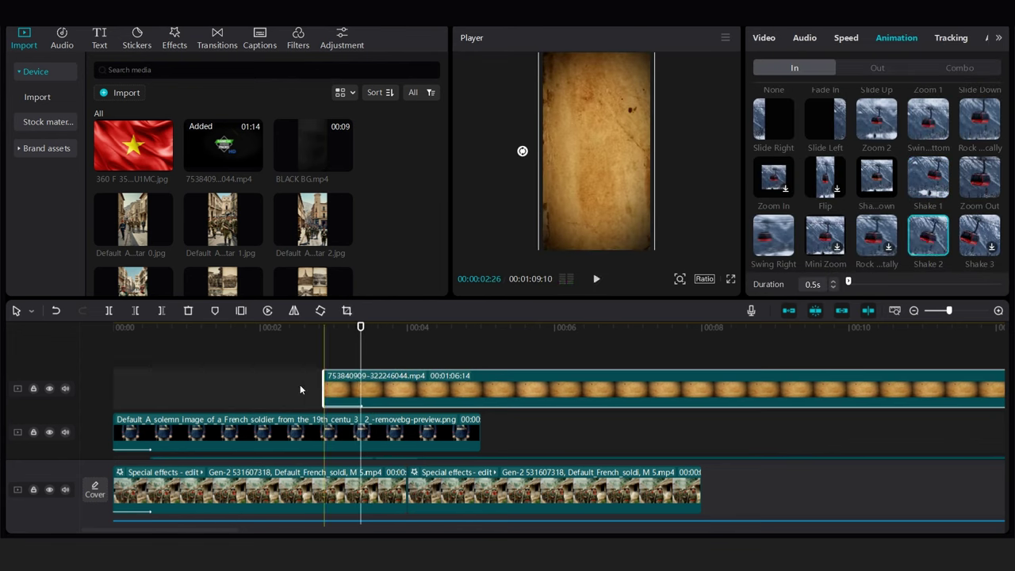
pyautogui.click(300, 384)
# Place the green-screen police officer clip above the old-paper clip near its start and trim its end to a 00:00:07:26 duration.
pyautogui.scroll(-5, 147, 222)
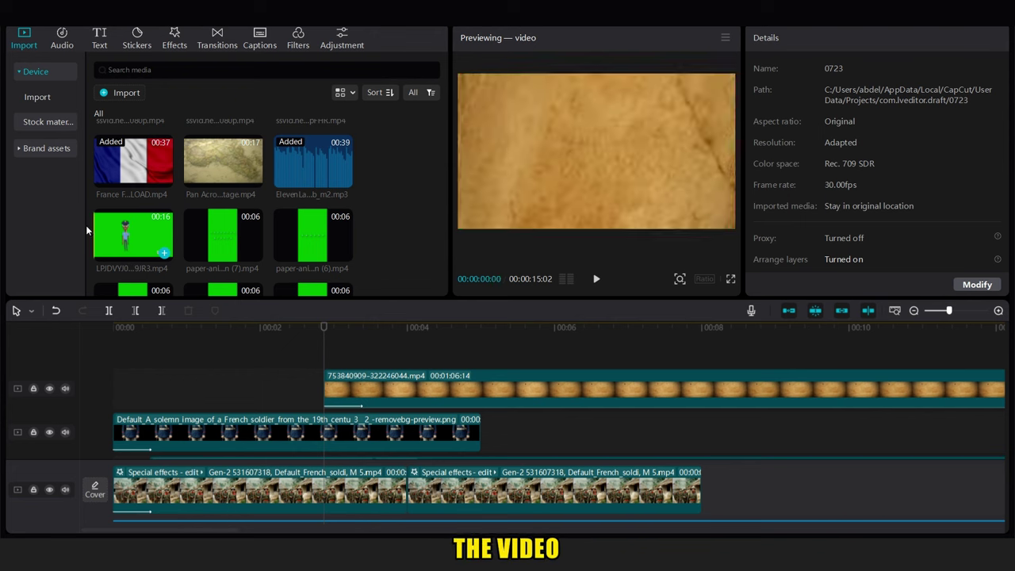
pyautogui.moveTo(131, 240); pyautogui.dragTo(330, 343)
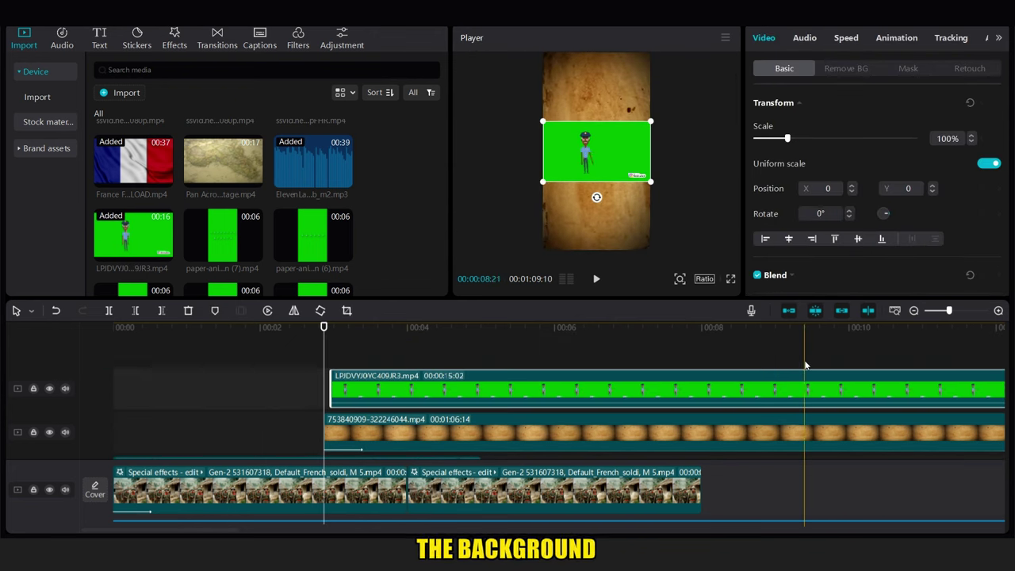
pyautogui.moveTo(158, 530); pyautogui.dragTo(204, 530)
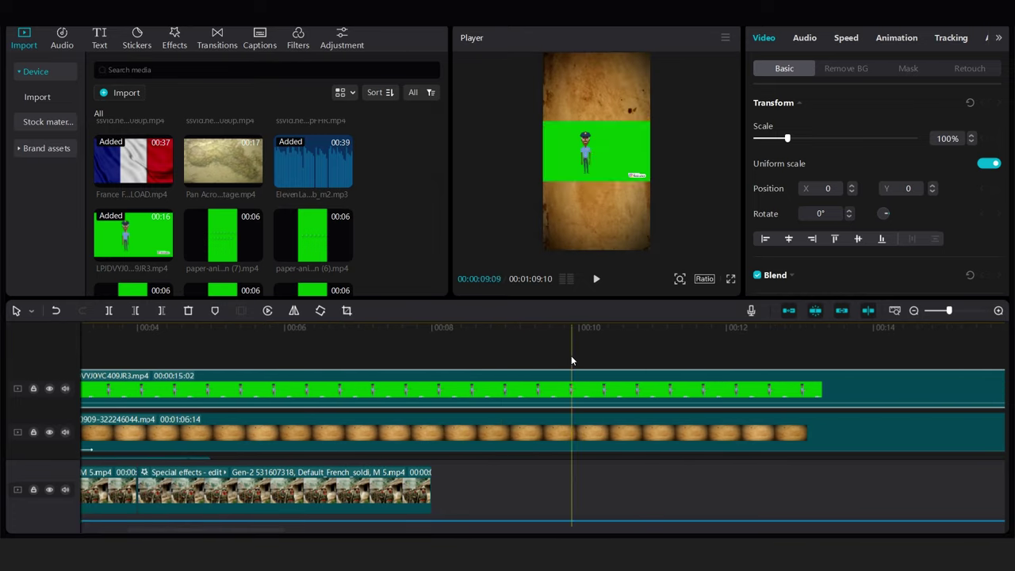
pyautogui.click(641, 327)
pyautogui.press('w')
# Crop the green-screen police officer clip to cut away the Animaker watermark.
pyautogui.click(561, 390)
pyautogui.hotkey('alt', 'c')
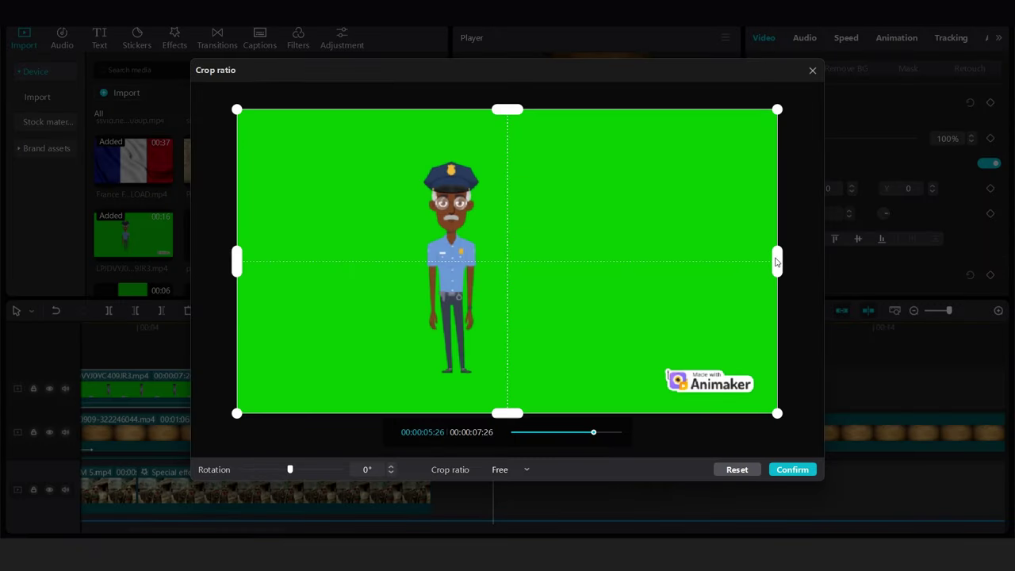
pyautogui.click(774, 468)
# Chroma key the green out of the officer clip with intensity 100 and shadow 100.
pyautogui.click(839, 70)
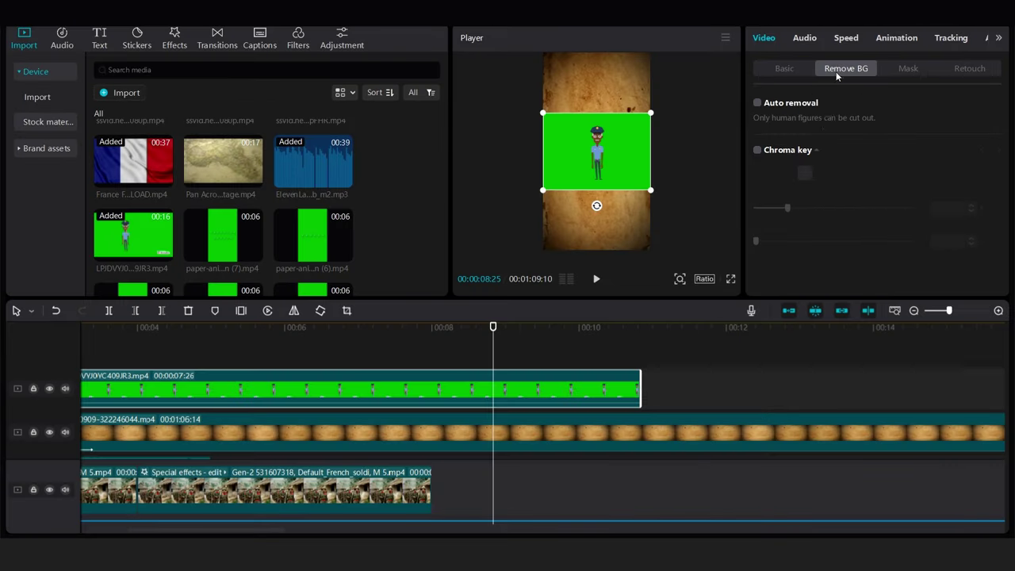
pyautogui.click(636, 138)
pyautogui.moveTo(788, 208); pyautogui.dragTo(916, 207)
pyautogui.moveTo(755, 241); pyautogui.dragTo(912, 241)
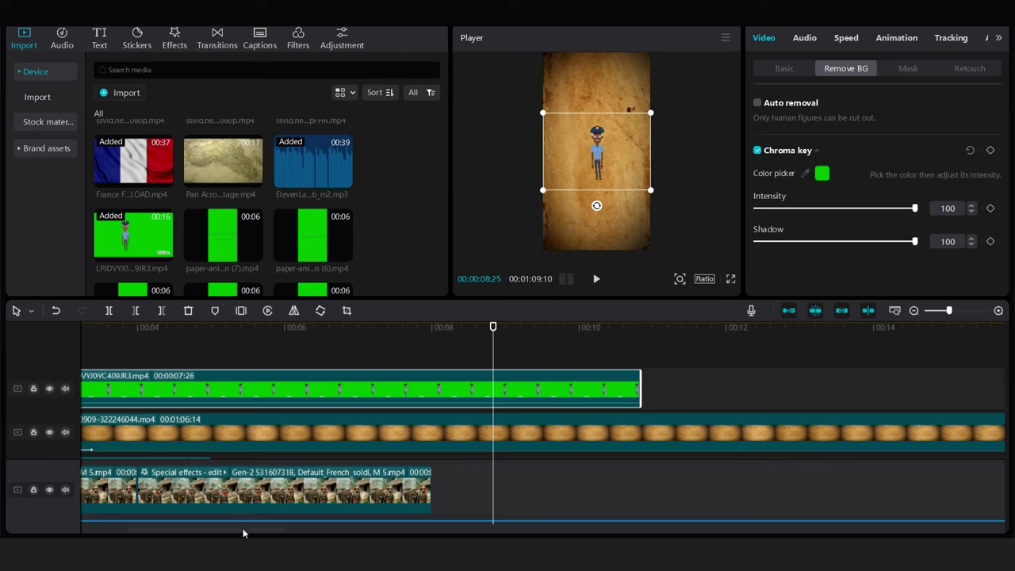
# Enlarge the officer, place him in the lower-left corner of the frame and align his clip's start with the old-paper clip.
pyautogui.moveTo(242, 532); pyautogui.dragTo(199, 532)
pyautogui.click(244, 416)
pyautogui.press('space')
pyautogui.press('space')
pyautogui.click(579, 223)
pyautogui.moveTo(579, 223); pyautogui.dragTo(679, 279)
pyautogui.click(300, 363)
pyautogui.moveTo(341, 388); pyautogui.dragTo(335, 389)
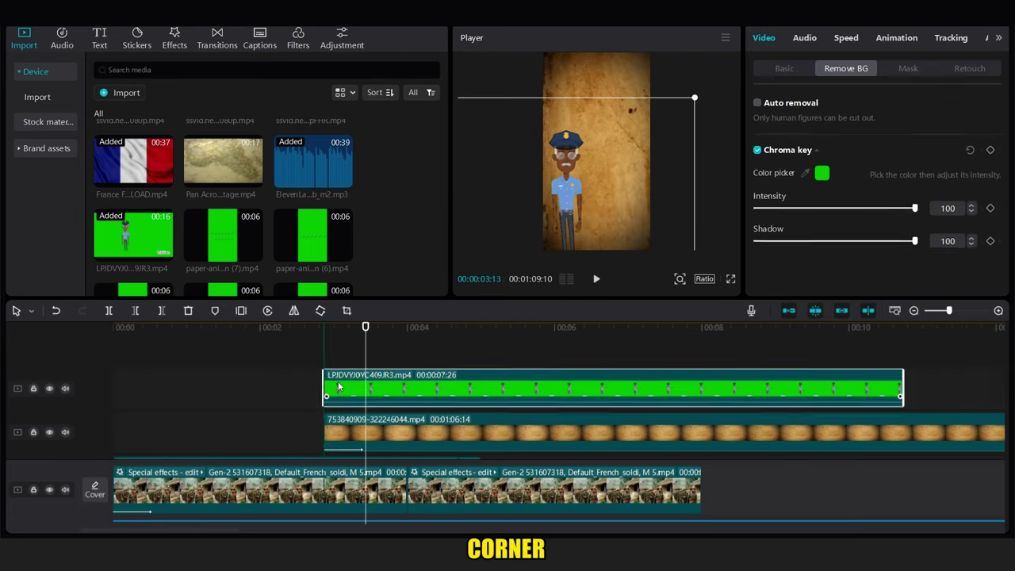
# Give the officer clip an entrance animation.
pyautogui.click(341, 363)
pyautogui.click(343, 384)
pyautogui.click(897, 37)
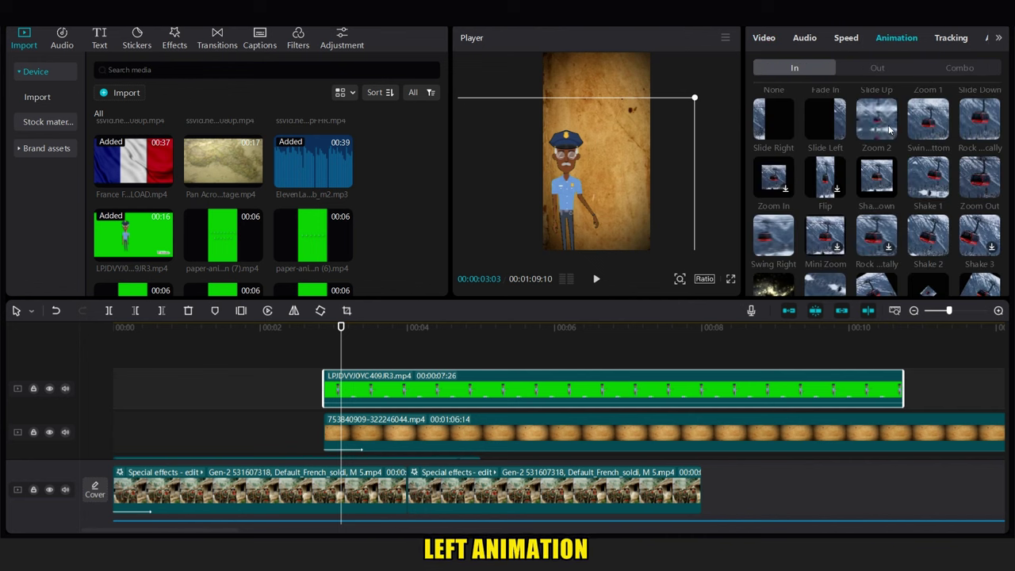
pyautogui.click(877, 119)
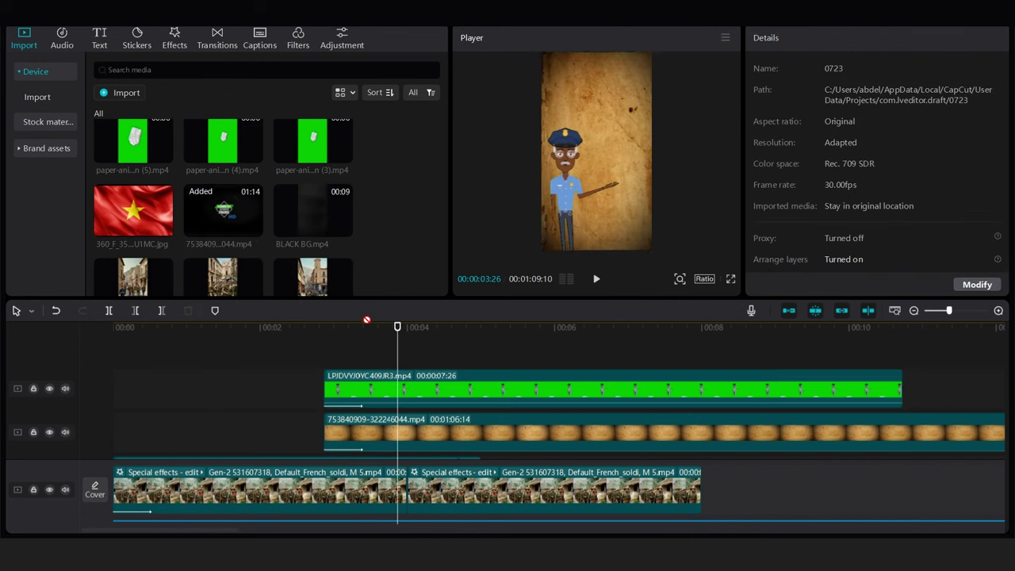
# Add paper-animation (3).mp4 on a new top track at about 00:00:03:21 and key out its green with intensity 15 and shadow 84.
pyautogui.moveTo(132, 210); pyautogui.dragTo(388, 351)
pyautogui.click(758, 150)
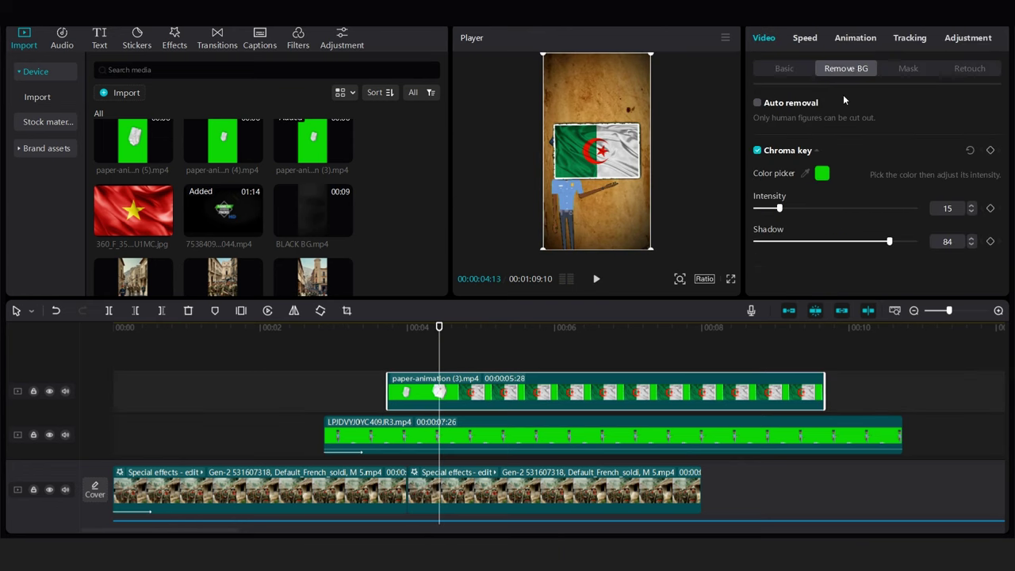
# Set the Algerian flag clip's speed to 2.0x and move it, shrunk above the officer's head, to the track beneath the officer clip.
pyautogui.click(805, 37)
pyautogui.moveTo(831, 120); pyautogui.dragTo(829, 120)
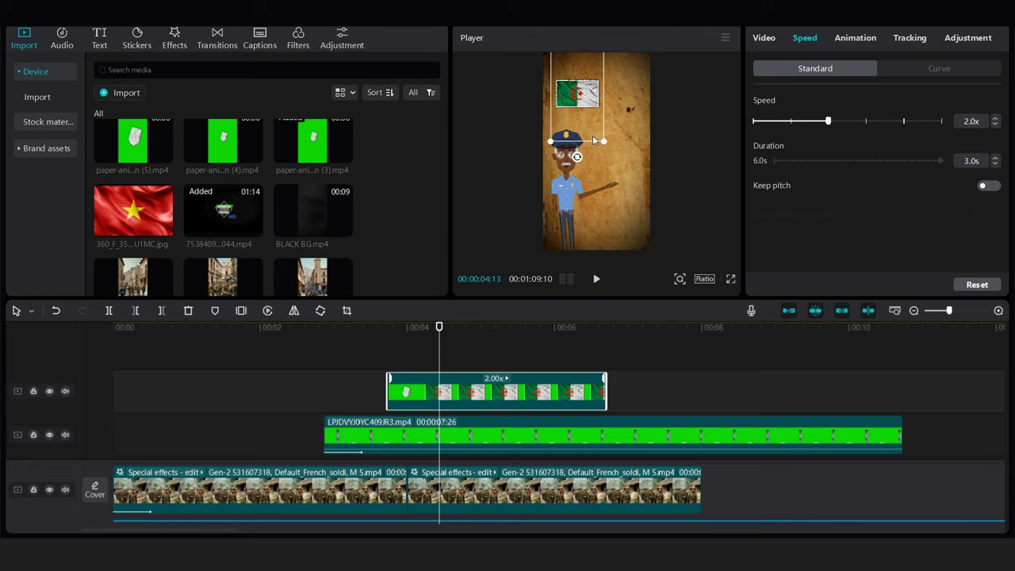
pyautogui.moveTo(385, 374); pyautogui.dragTo(382, 416)
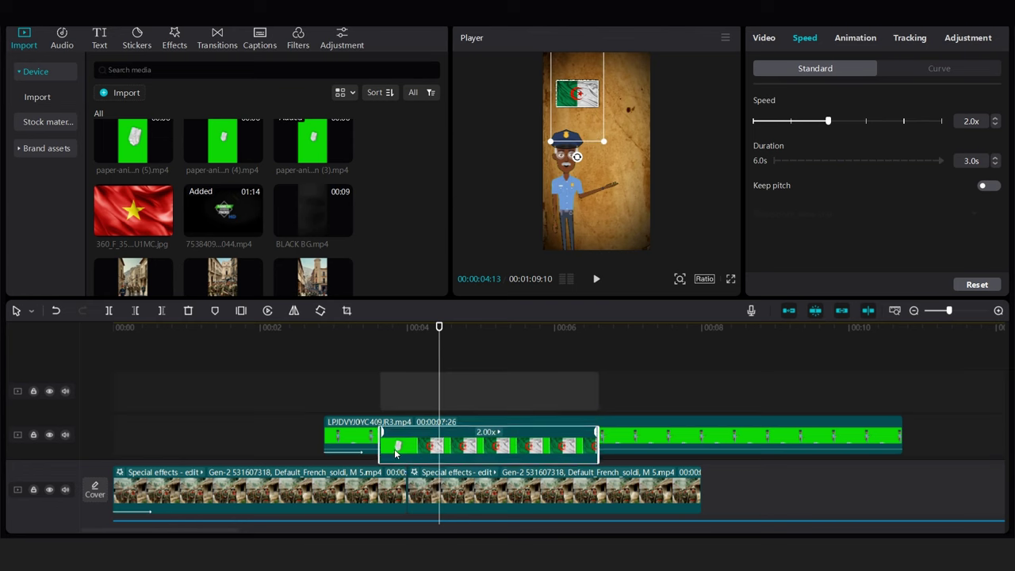
pyautogui.click(313, 427)
pyautogui.press('space')
pyautogui.press('space')
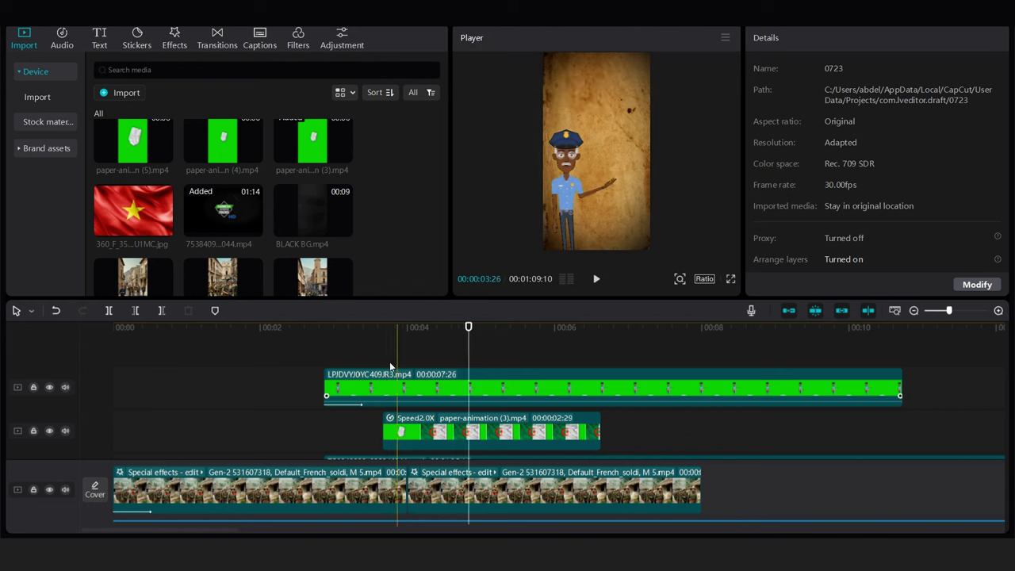
# Place paper-animation (4).mp4 at 00:00:05:02 beneath the officer clip and key out its green with intensity 100 and shadow 100.
pyautogui.click(487, 412)
pyautogui.hotkey('ctrl', 'v')
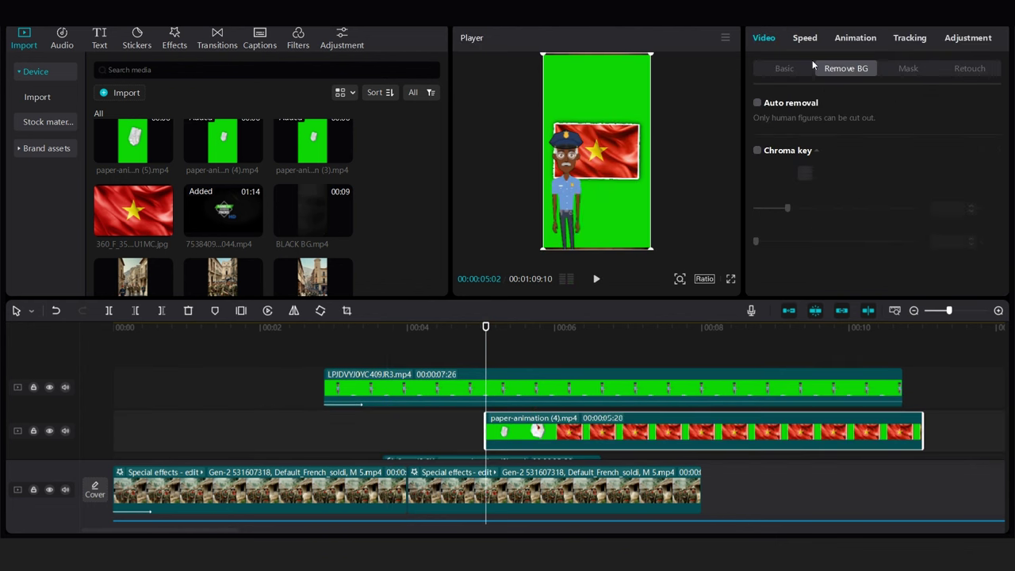
pyautogui.click(641, 115)
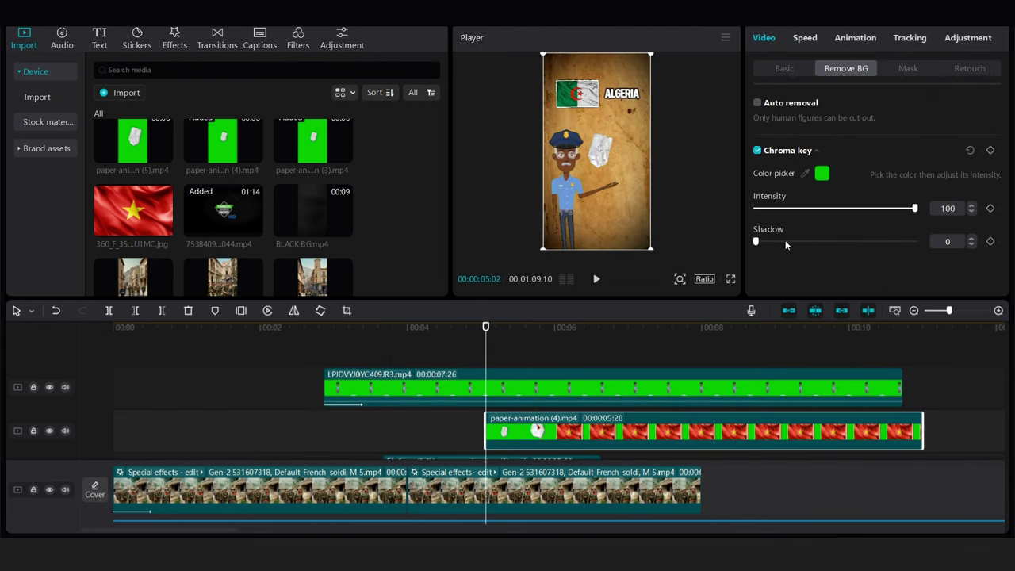
# Speed the Vietnamese flag clip up to 2.0x and play it back.
pyautogui.click(805, 38)
pyautogui.press('space')
pyautogui.press('space')
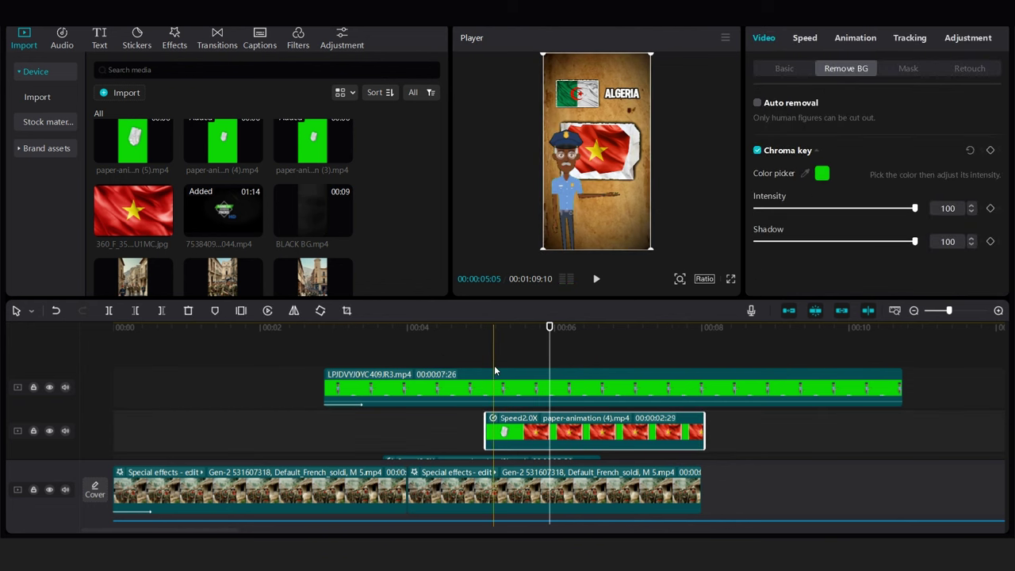
# Arrange both flag clips at 100% scale, with the Algerian flag in the upper part of the frame and the Vietnamese flag below it.
pyautogui.click(462, 355)
pyautogui.moveTo(462, 354); pyautogui.dragTo(559, 354)
pyautogui.click(549, 451)
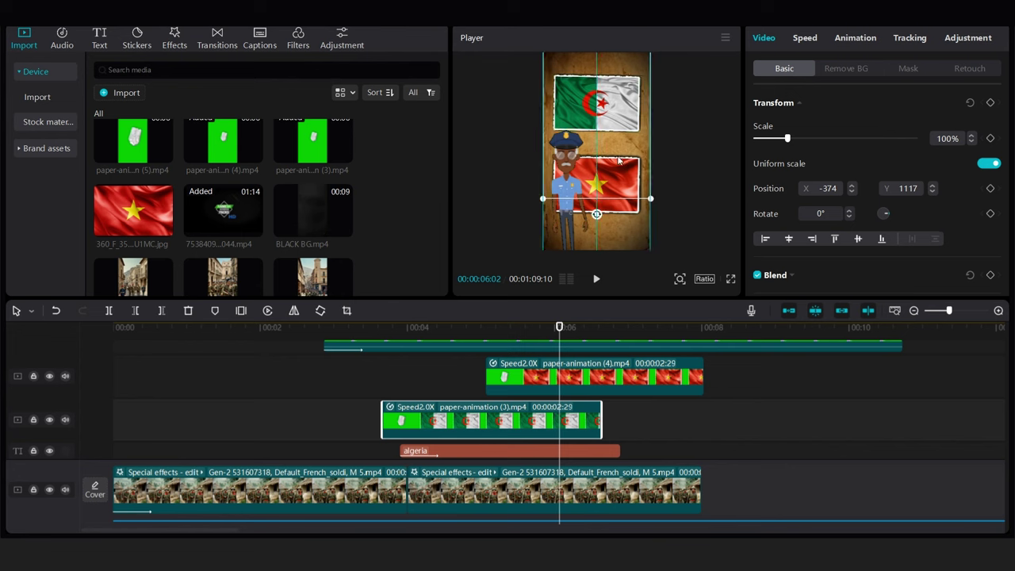
pyautogui.click(569, 345)
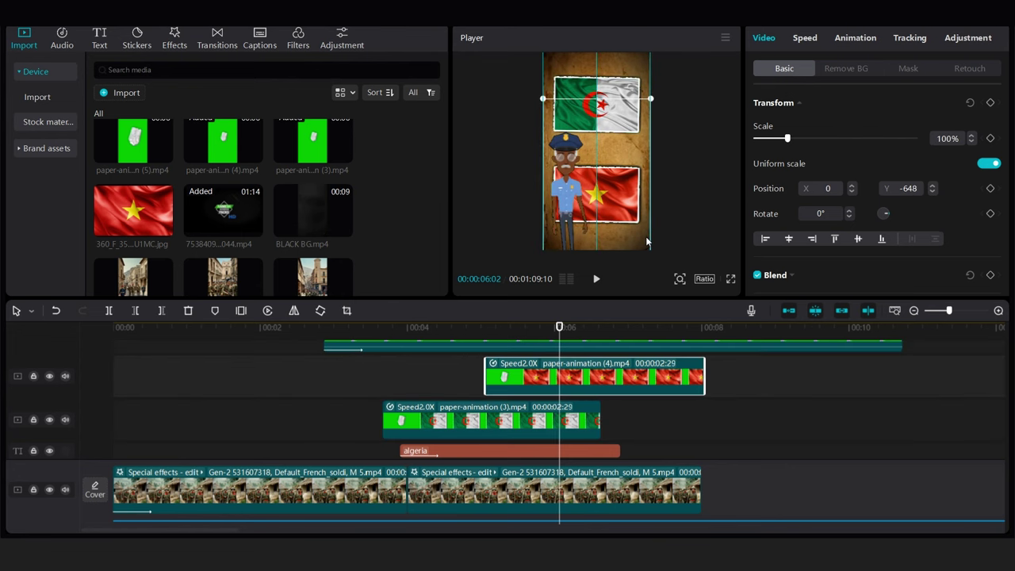
# Move the "algeria" text to a track above the Algerian flag clip, starting at about 00:00:04:02.
pyautogui.click(478, 389)
pyautogui.click(478, 450)
pyautogui.click(441, 389)
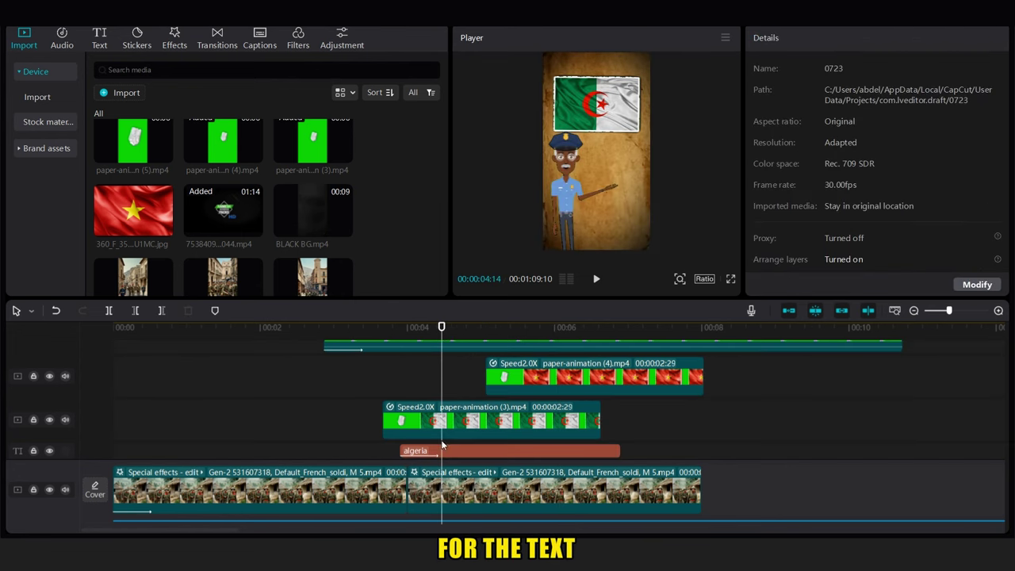
pyautogui.click(442, 450)
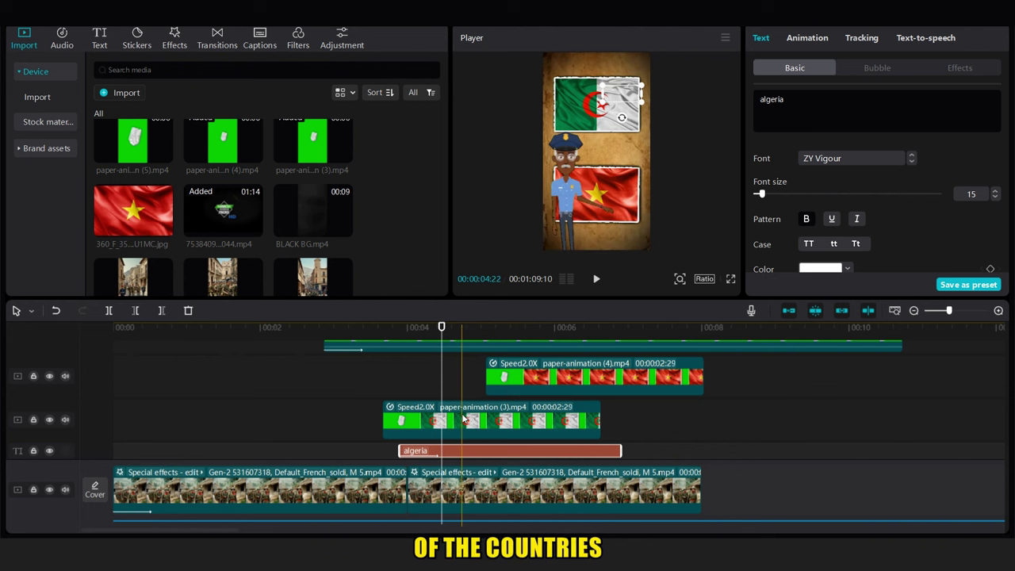
pyautogui.moveTo(468, 451); pyautogui.dragTo(480, 407)
# Apply the yellow preset style to the "algeria" text and place it on the lower-right corner of the Algerian flag.
pyautogui.scroll(-3, 829, 196)
pyautogui.click(877, 194)
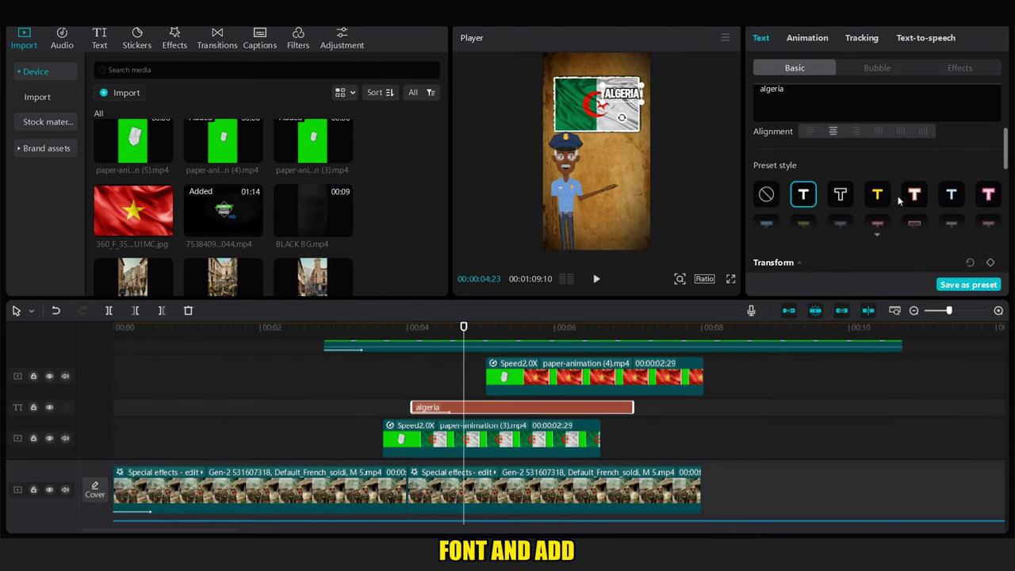
pyautogui.moveTo(632, 97); pyautogui.dragTo(641, 131)
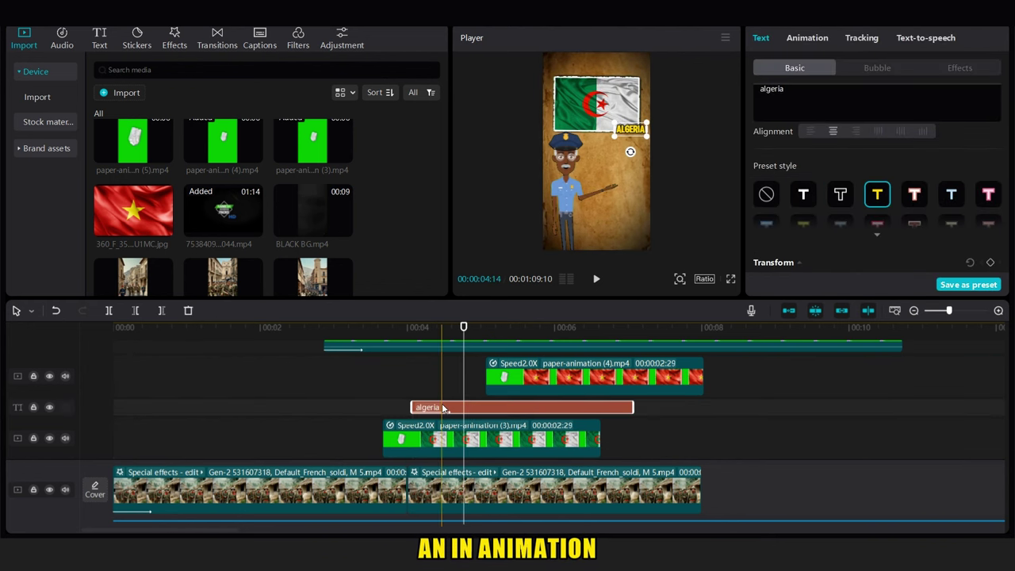
# Duplicate the country label as "vietnam" at the start of the Vietnamese flag clip and place it on that flag's upper-right corner.
pyautogui.hotkey('ctrl', 'v')
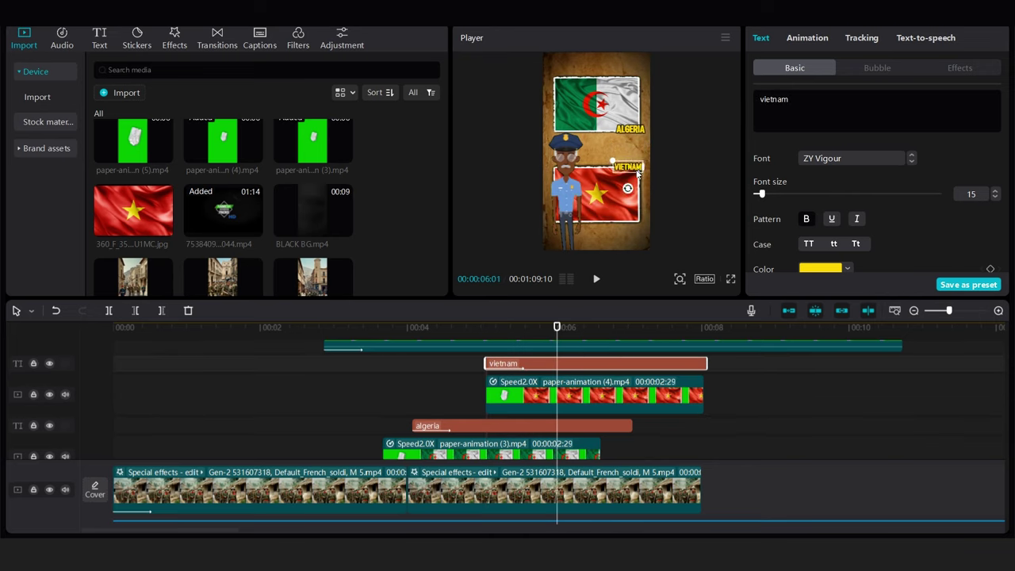
pyautogui.click(372, 385)
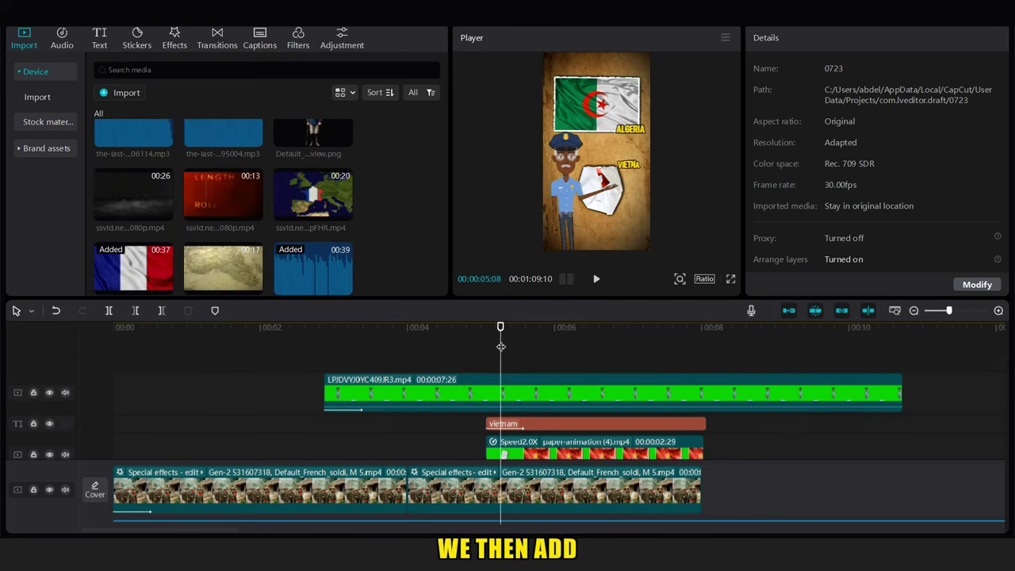
# Add the French map stock video on a new top track at 00:00:06:00 and give it the Slide Left entrance animation.
pyautogui.press('space')
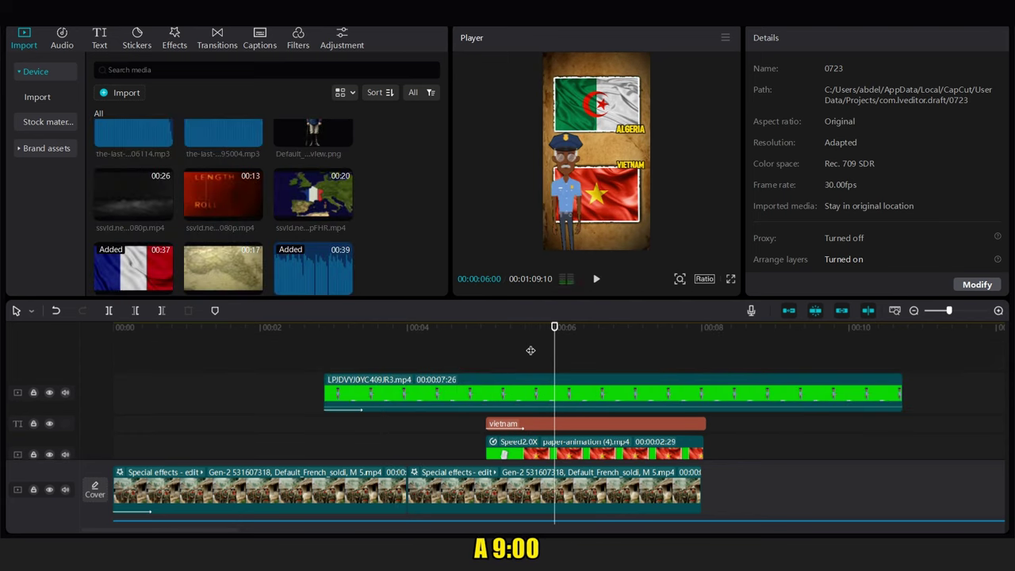
pyautogui.click(314, 195)
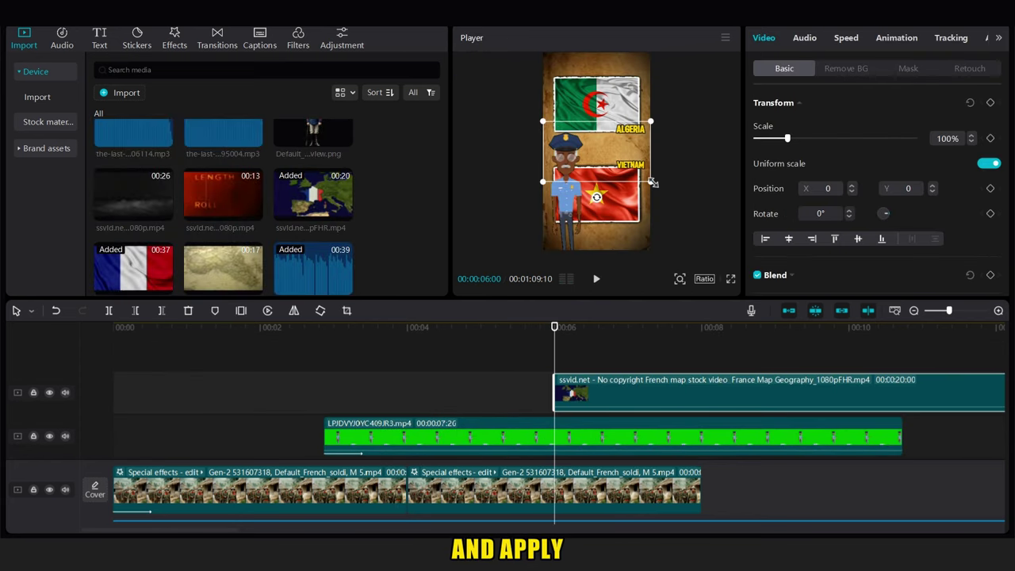
pyautogui.click(896, 37)
pyautogui.click(831, 115)
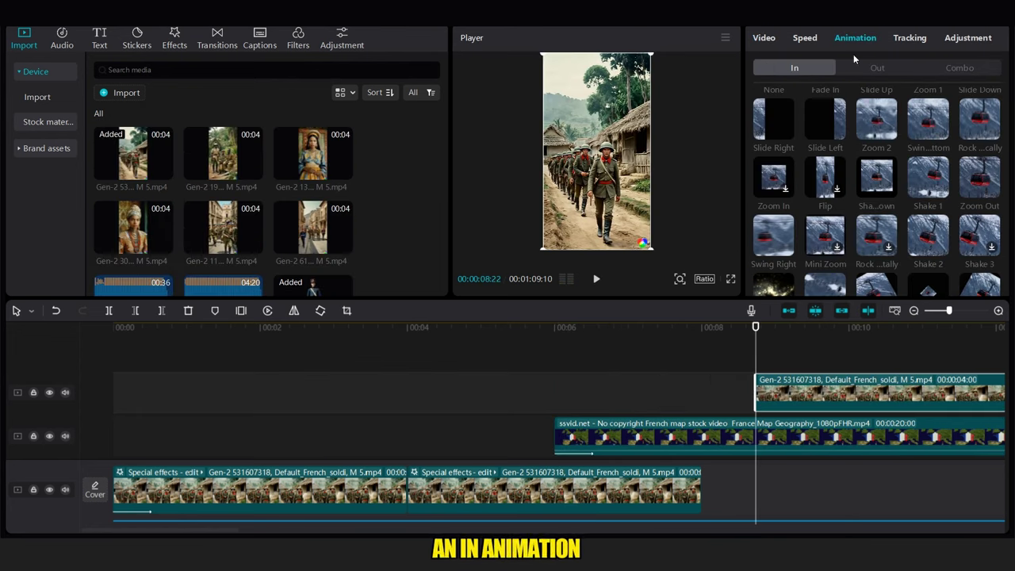
# Give the marching-soldiers clip above the map the 0.5 s Zoom 2 entrance animation.
pyautogui.click(928, 119)
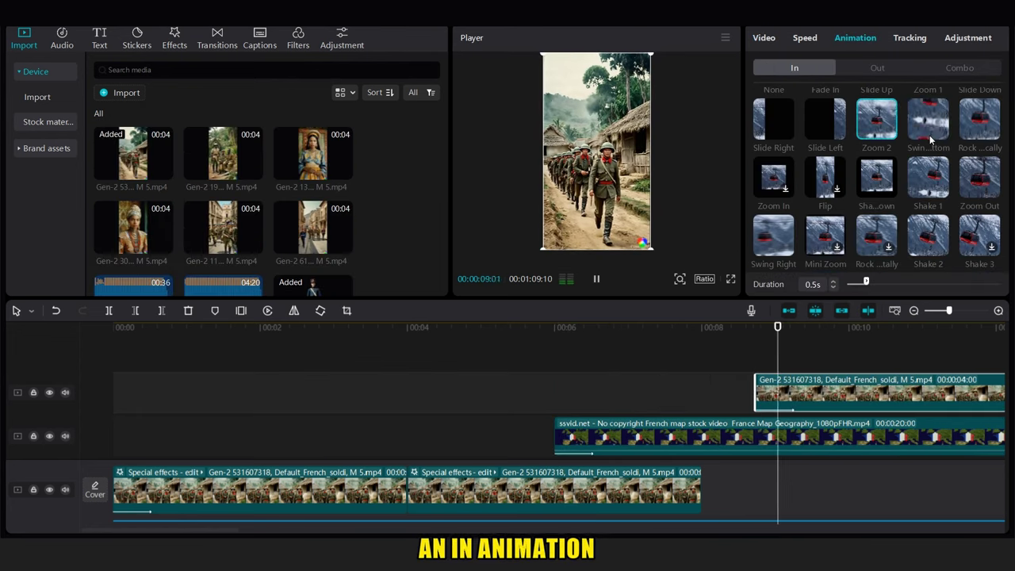
pyautogui.click(680, 279)
pyautogui.moveTo(588, 403); pyautogui.dragTo(572, 402)
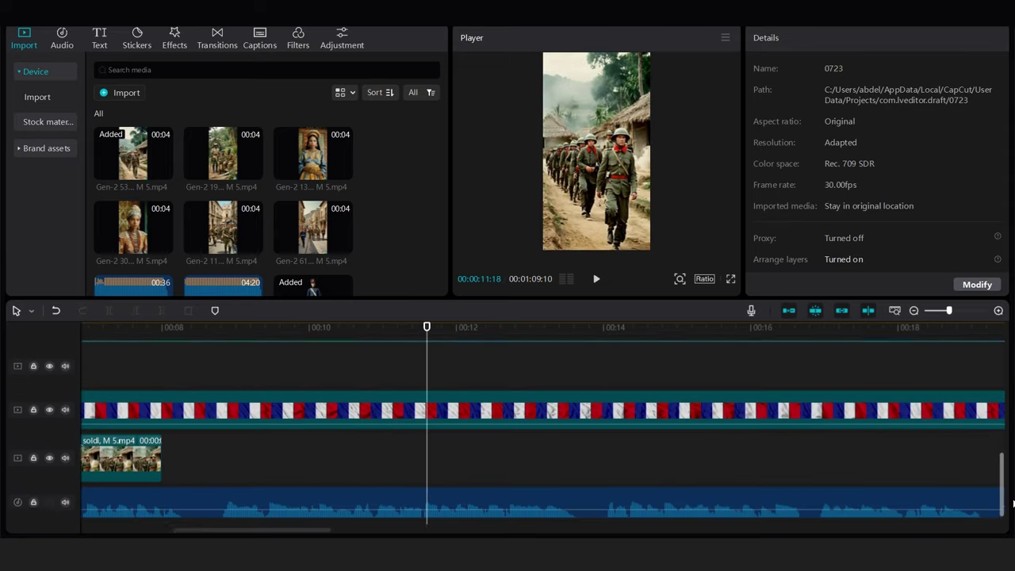
# Place the armed-soldiers street clip on a new top track at about 00:00:10:05, with its corner logo cropped off and an entrance animation.
pyautogui.click(934, 313)
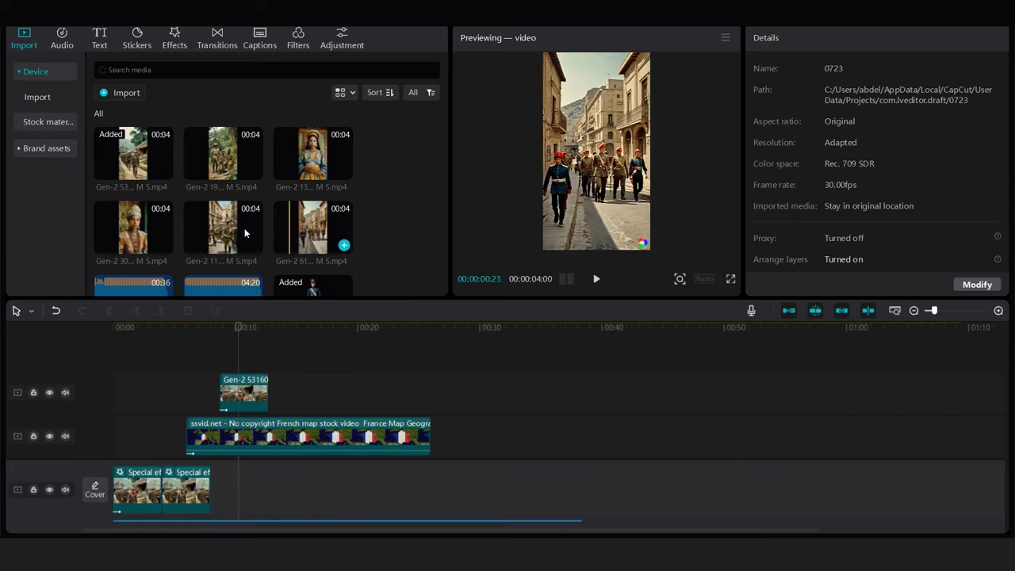
pyautogui.moveTo(245, 228); pyautogui.dragTo(258, 390)
pyautogui.click(347, 311)
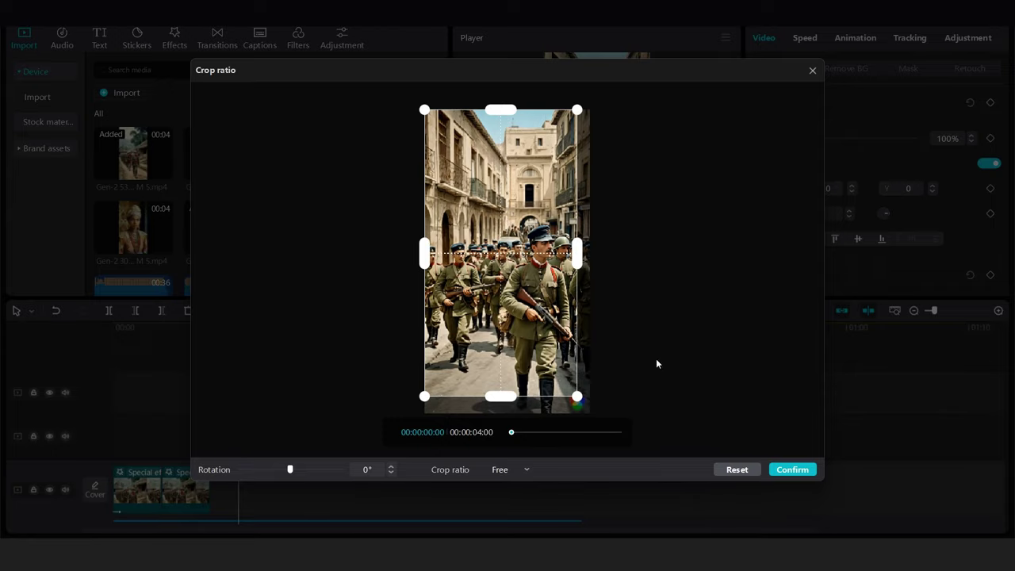
pyautogui.click(793, 470)
pyautogui.click(857, 38)
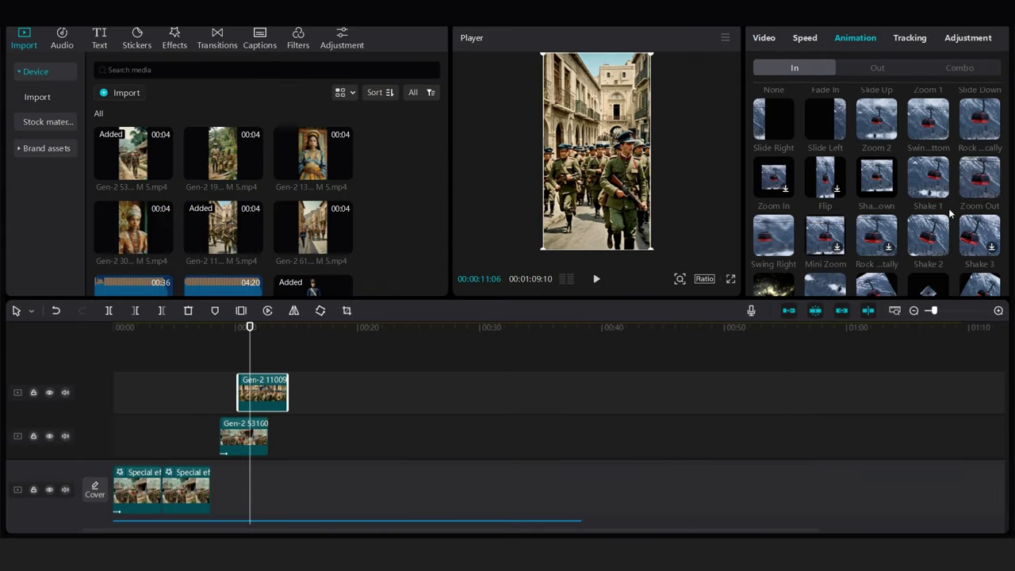
# Add the red-capped soldiers street clip on a new top track at about 00:00:13:07 and crop off its corner logo.
pyautogui.moveTo(215, 368); pyautogui.dragTo(291, 393)
pyautogui.click(347, 311)
pyautogui.click(792, 470)
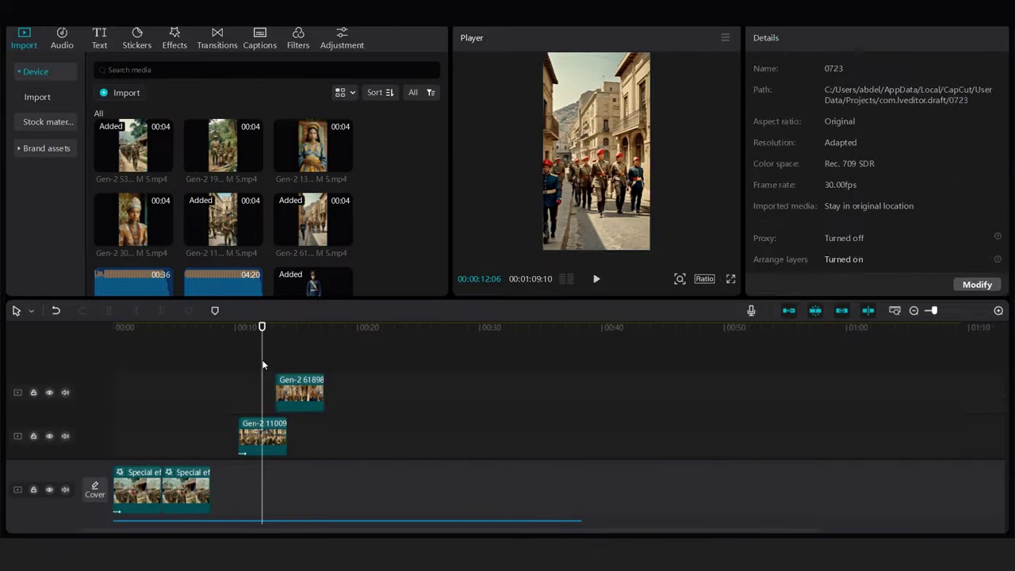
pyautogui.click(273, 375)
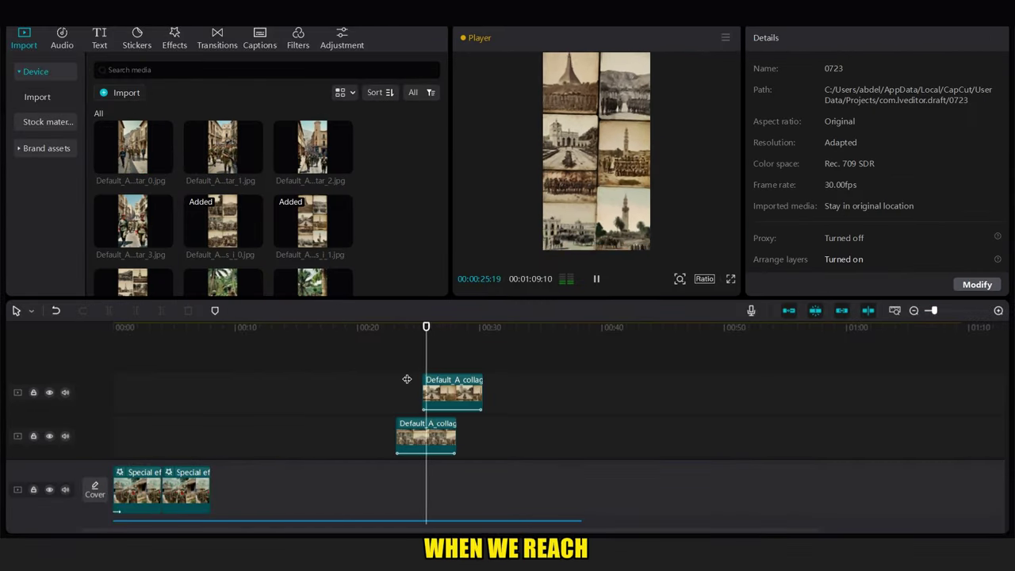
# Split the upper photo-collage clip at 00:00:26:15 and extend its second part to the end of the voice-over.
pyautogui.click(440, 396)
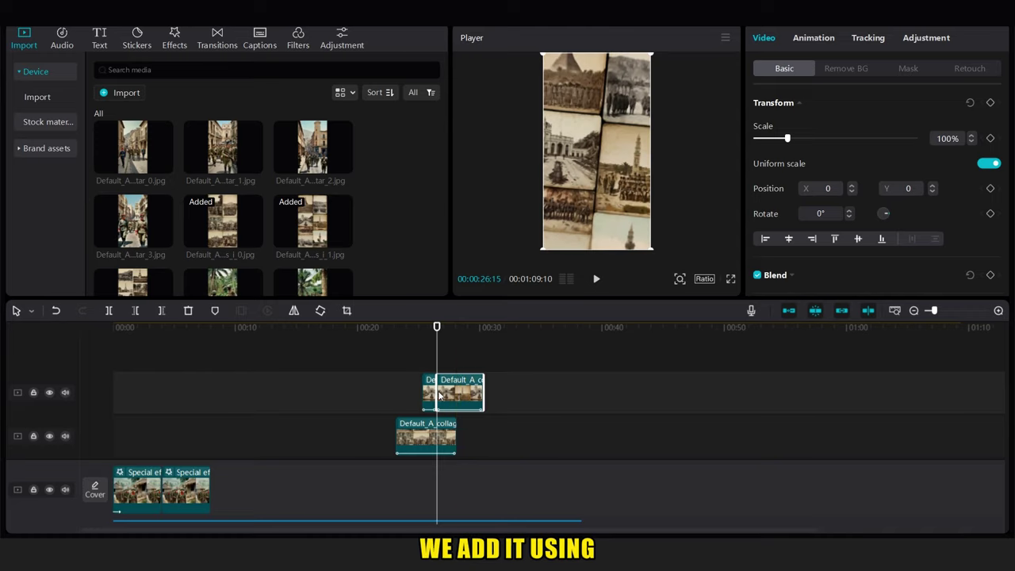
pyautogui.moveTo(483, 392); pyautogui.dragTo(579, 393)
# Apply the Blur and Vignette video effects to the extended second part of the upper photo-collage clip.
pyautogui.click(175, 38)
pyautogui.scroll(-5, 318, 198)
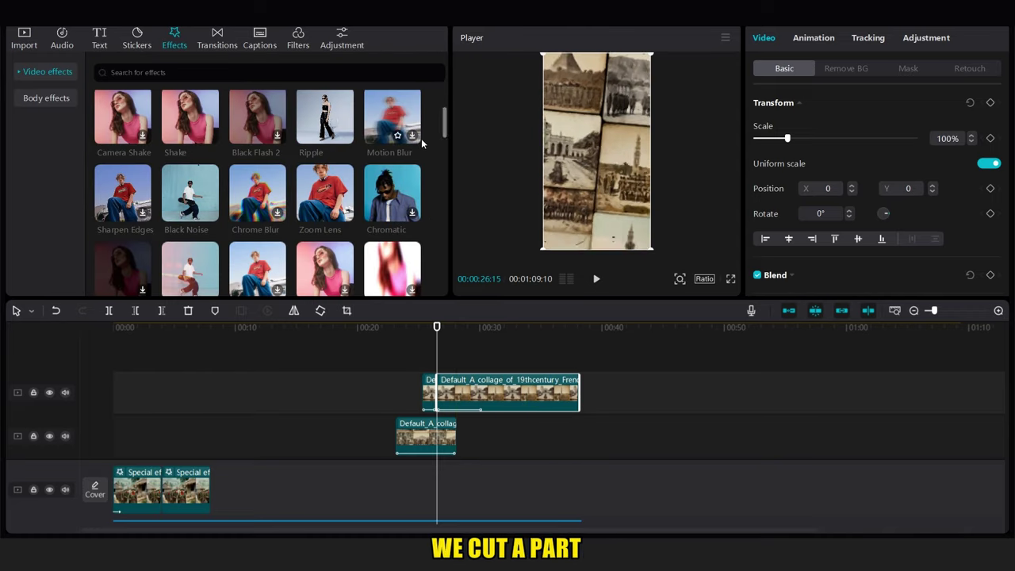
pyautogui.scroll(3, 422, 143)
pyautogui.moveTo(123, 144); pyautogui.dragTo(476, 387)
pyautogui.moveTo(392, 144); pyautogui.dragTo(473, 385)
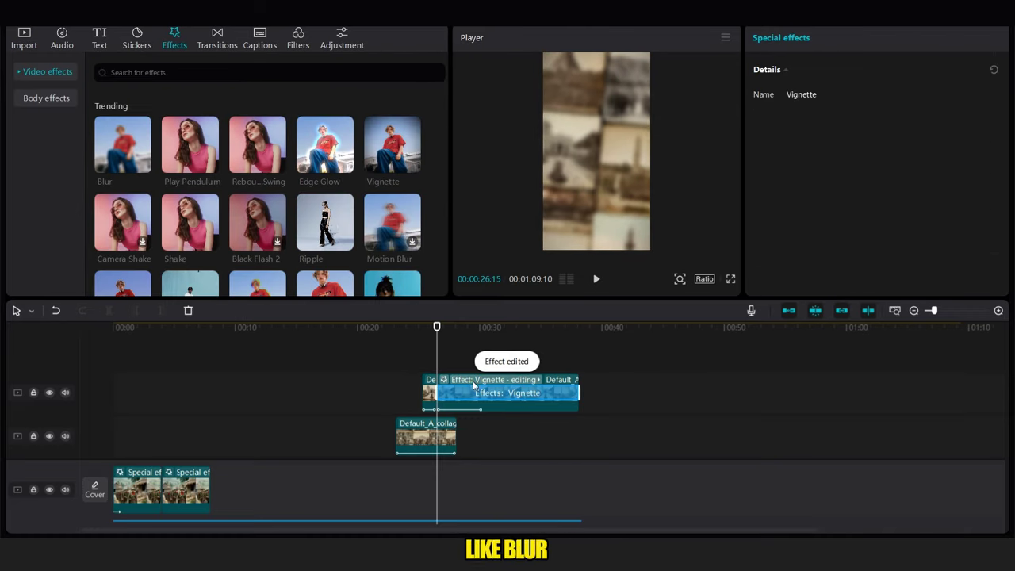
# Layer the Edge Glow, Ripple and Leak 2 video effects on the same photo-collage clip.
pyautogui.moveTo(325, 144); pyautogui.dragTo(475, 387)
pyautogui.moveTo(325, 222); pyautogui.dragTo(487, 389)
pyautogui.scroll(-2, 445, 117)
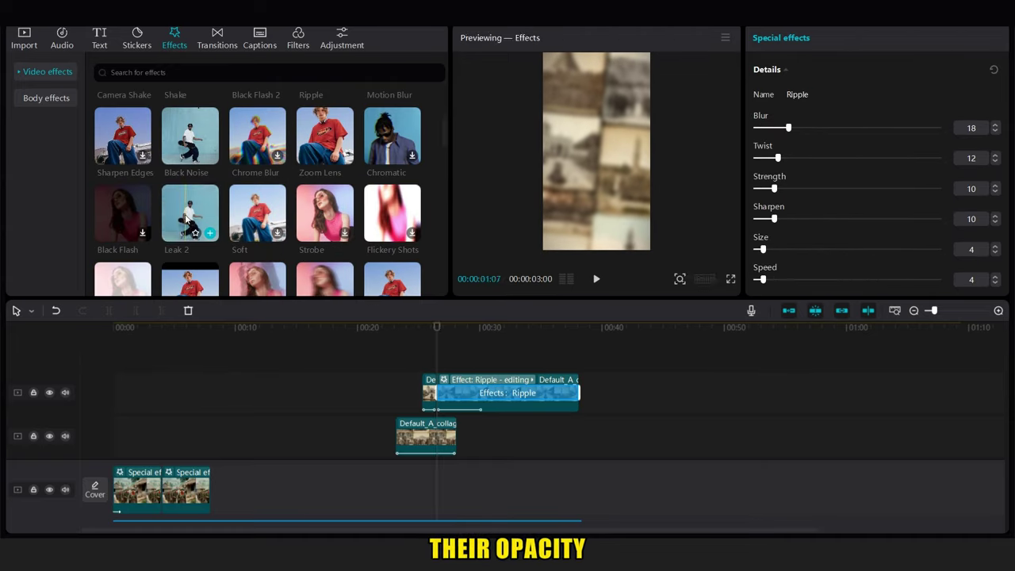
pyautogui.moveTo(190, 213); pyautogui.dragTo(492, 389)
pyautogui.click(435, 350)
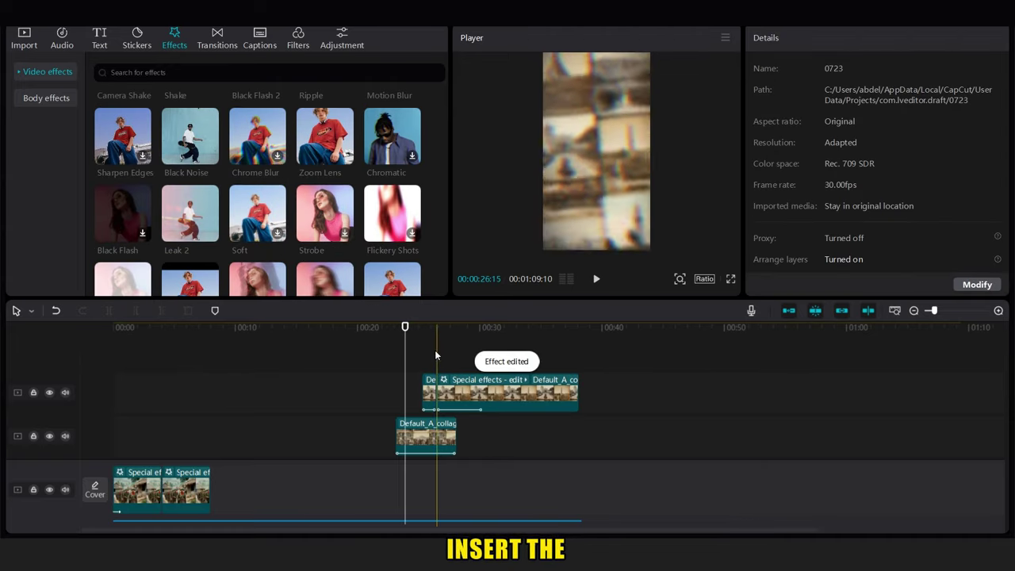
# Place the portrait clip paper-animation (8).mp4 on a new top track at 00:00:26:15, above the blurred collage.
pyautogui.click(24, 38)
pyautogui.scroll(-3, 446, 172)
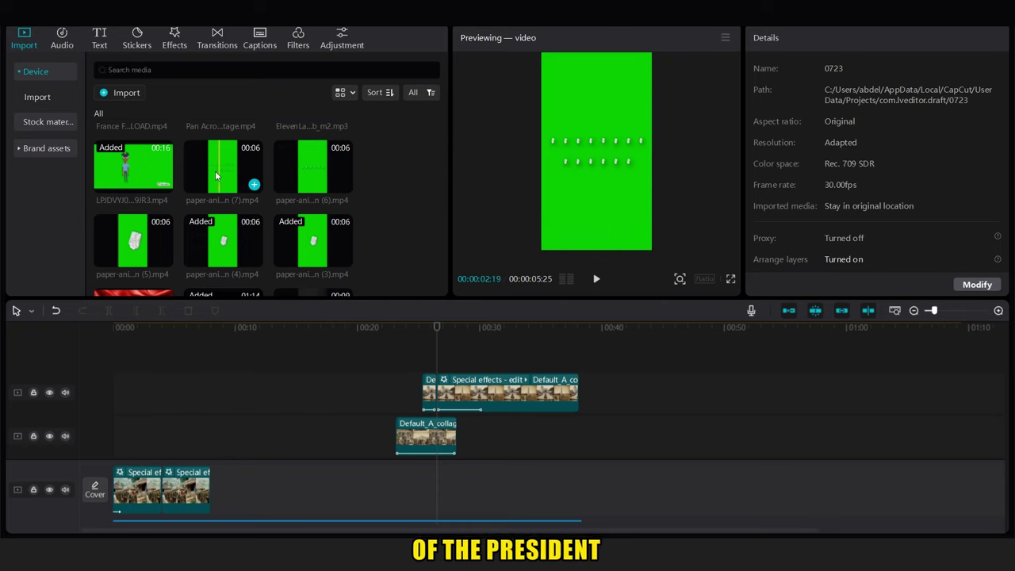
pyautogui.moveTo(447, 184); pyautogui.dragTo(470, 303)
pyautogui.moveTo(265, 274); pyautogui.dragTo(448, 357)
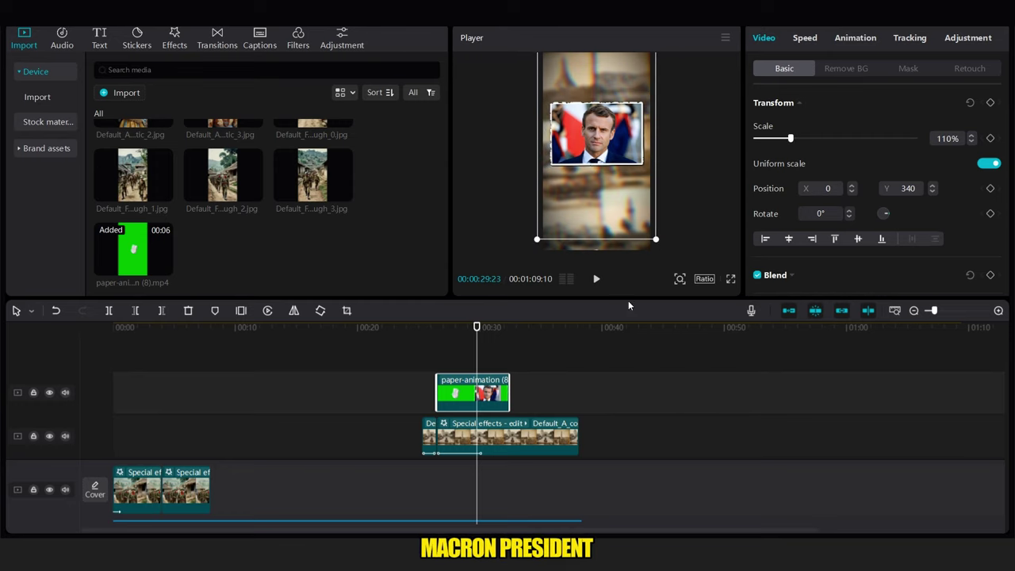
# Add the name clip paper-animation (7).mp4 on a new track directly above the portrait clip and chroma-key its green background.
pyautogui.moveTo(444, 282); pyautogui.dragTo(444, 178)
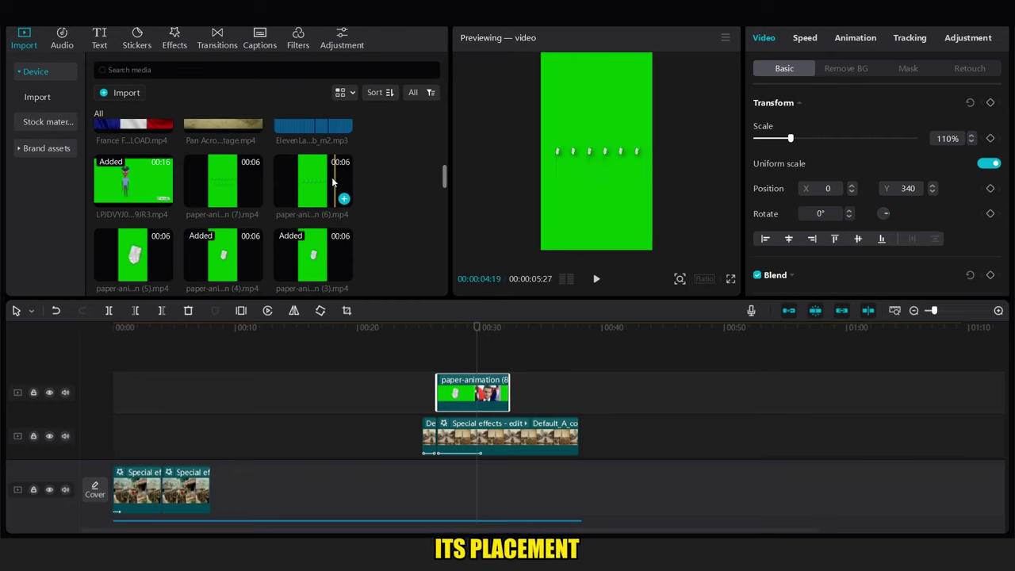
pyautogui.moveTo(227, 182); pyautogui.dragTo(473, 392)
pyautogui.click(846, 68)
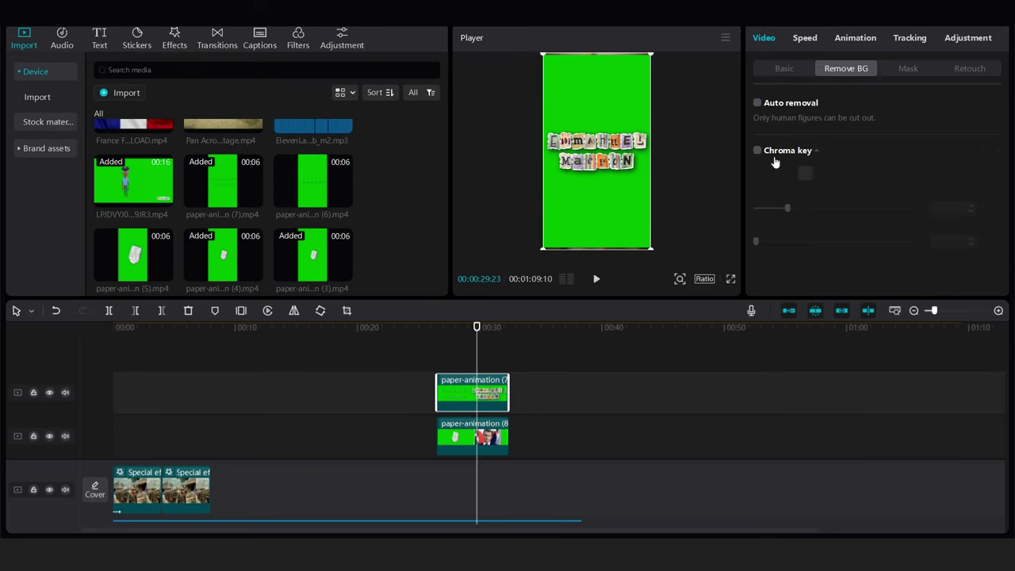
pyautogui.click(758, 150)
pyautogui.moveTo(823, 241); pyautogui.dragTo(918, 241)
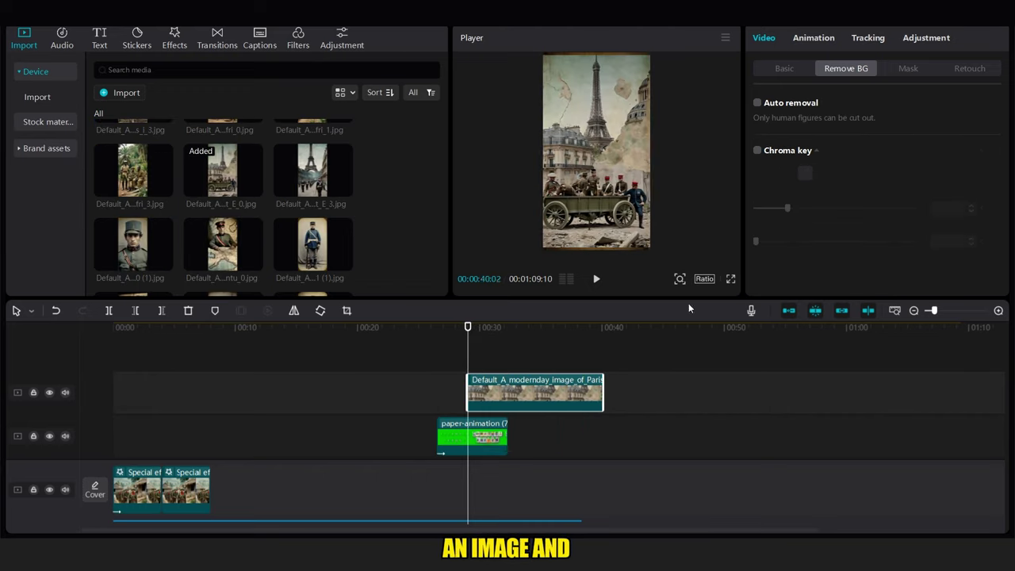
# Give the Paris image clip starting at 00:00:29:01 the Bounce 1 combo animation.
pyautogui.click(813, 37)
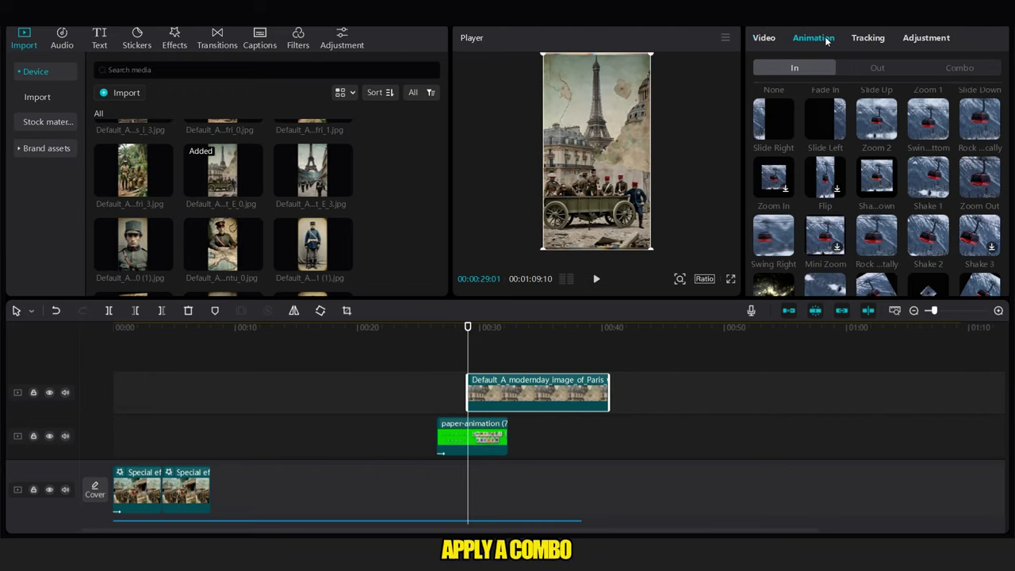
pyautogui.click(959, 68)
pyautogui.click(773, 169)
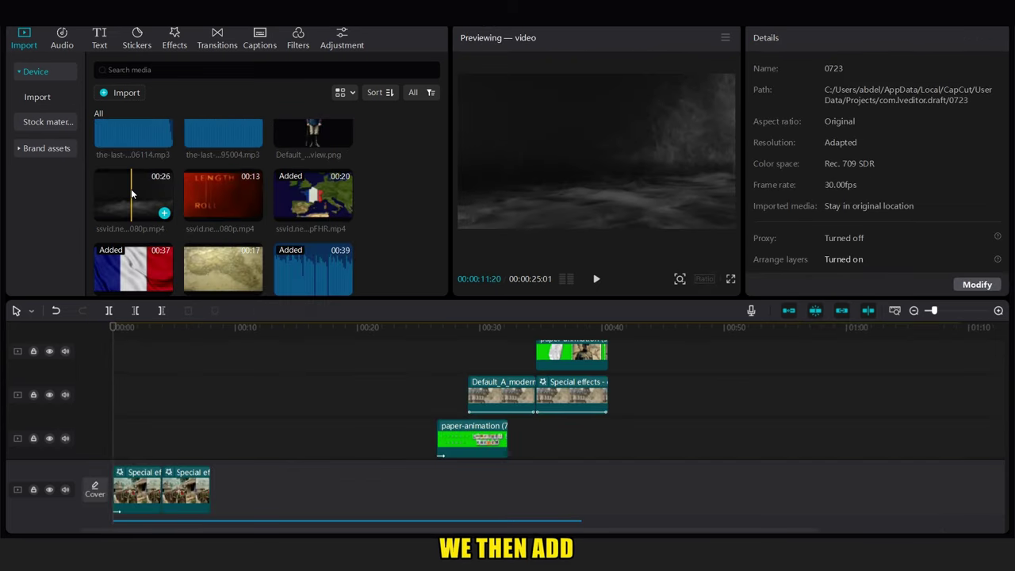
# Place the 4K fog overlay video at the timeline start on a new top track and set its blend mode to Screen.
pyautogui.moveTo(131, 189); pyautogui.dragTo(127, 415)
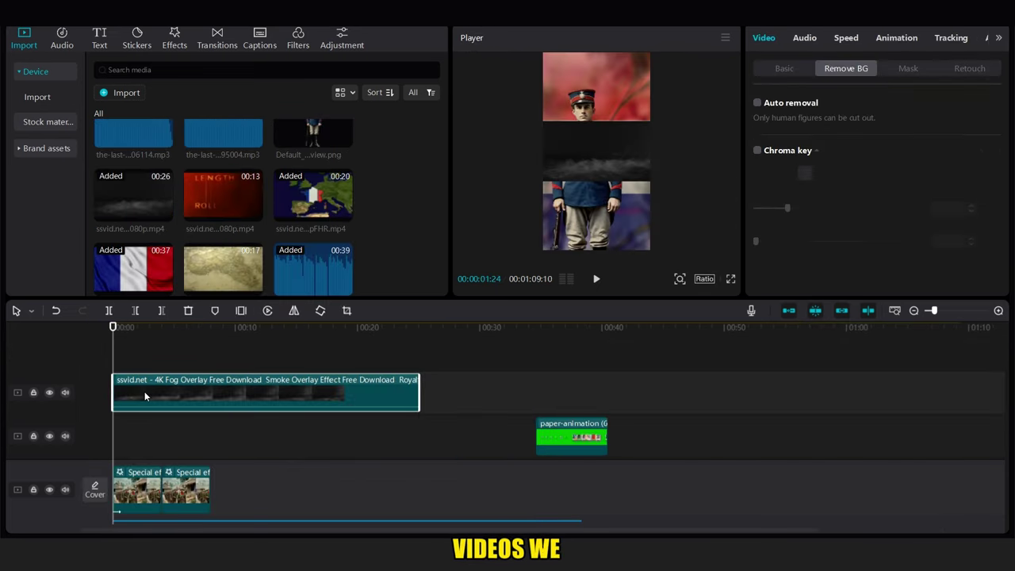
pyautogui.click(785, 68)
pyautogui.scroll(-5, 872, 198)
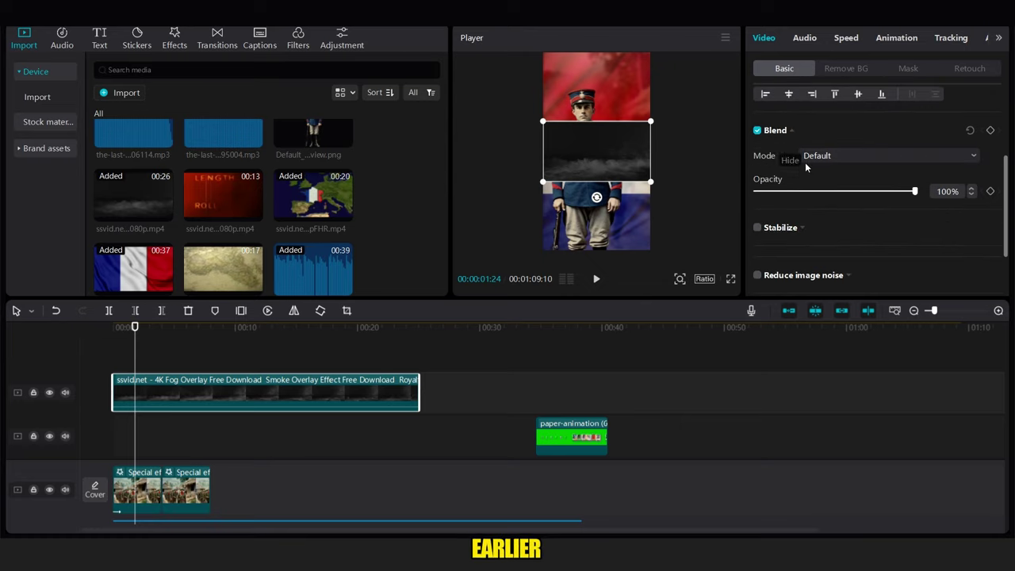
pyautogui.click(888, 155)
pyautogui.click(817, 206)
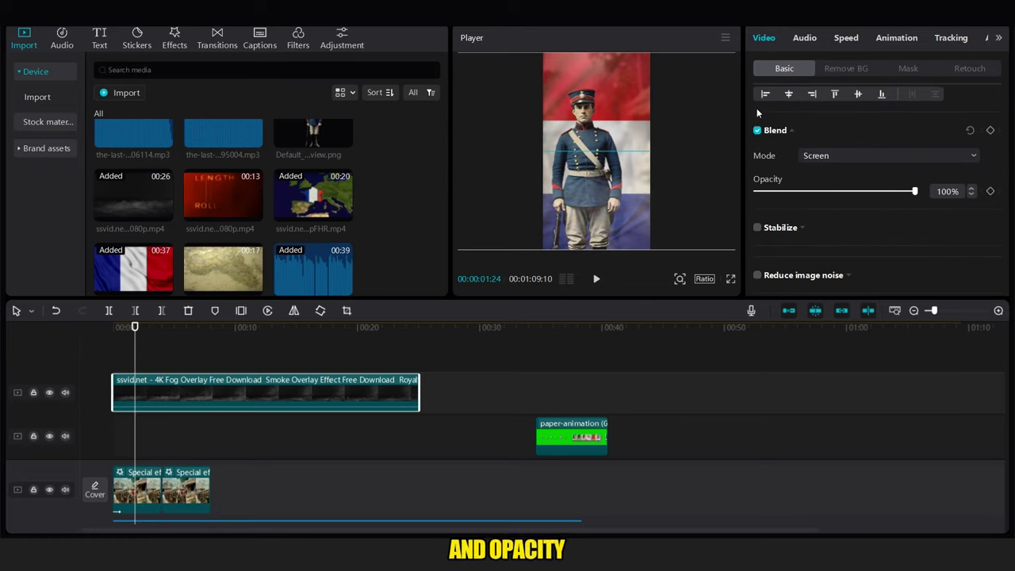
pyautogui.scroll(5, 276, 484)
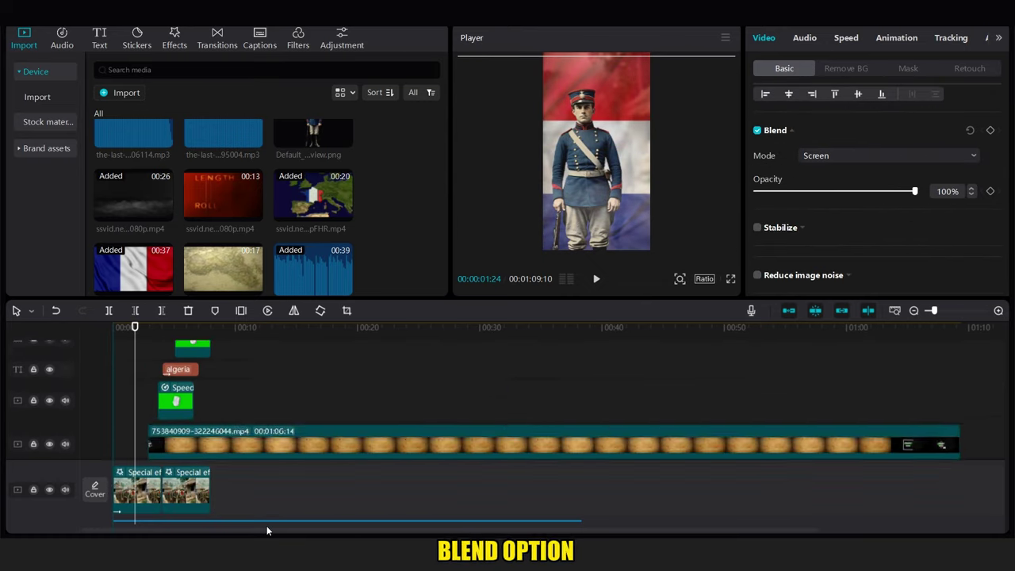
# Play the edit from the start and apply combo animations to the soldier clips above the map track.
pyautogui.scroll(-5, 266, 525)
pyautogui.click(115, 326)
pyautogui.press('space')
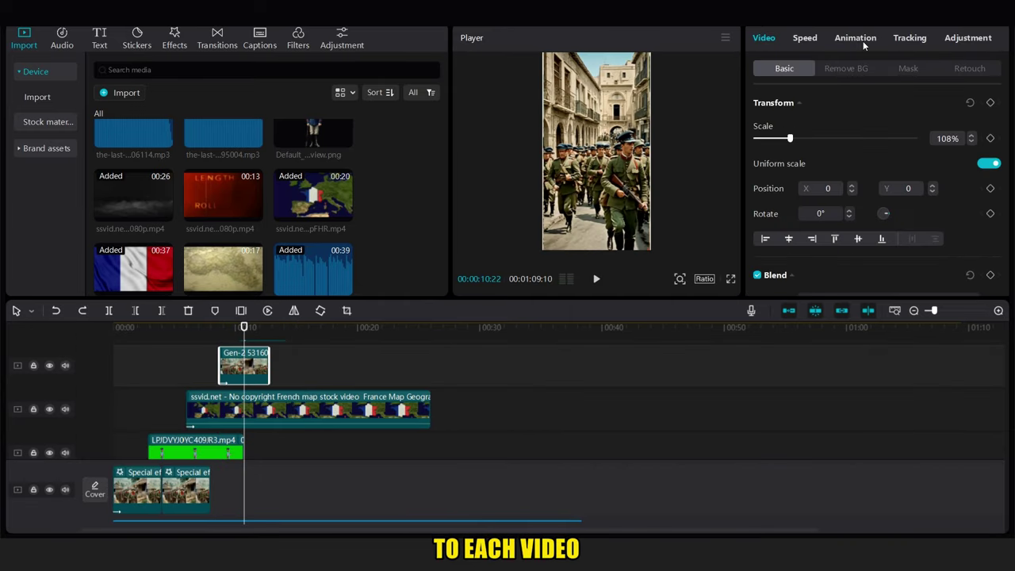
pyautogui.click(855, 38)
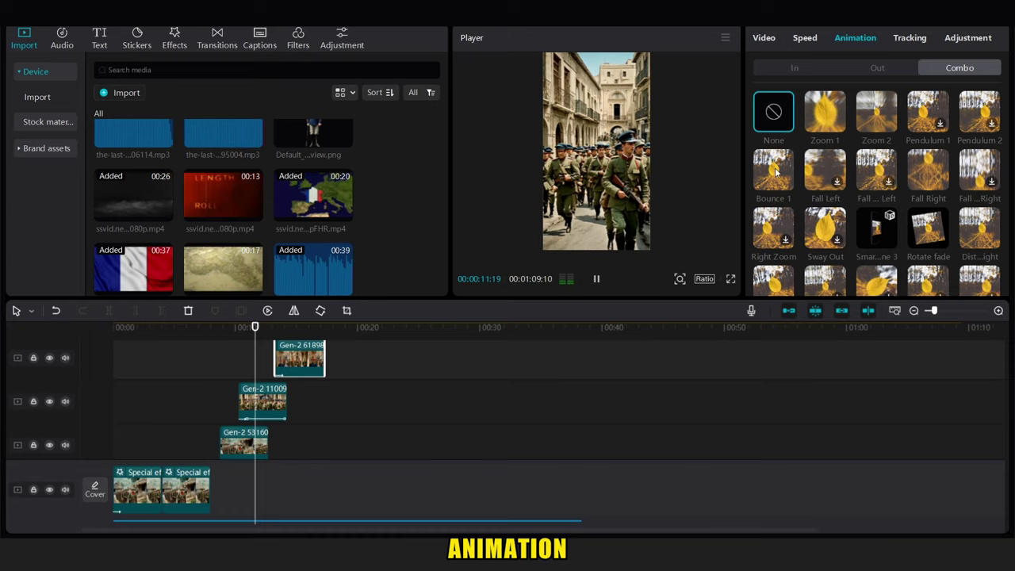
pyautogui.moveTo(1003, 424); pyautogui.dragTo(1003, 408)
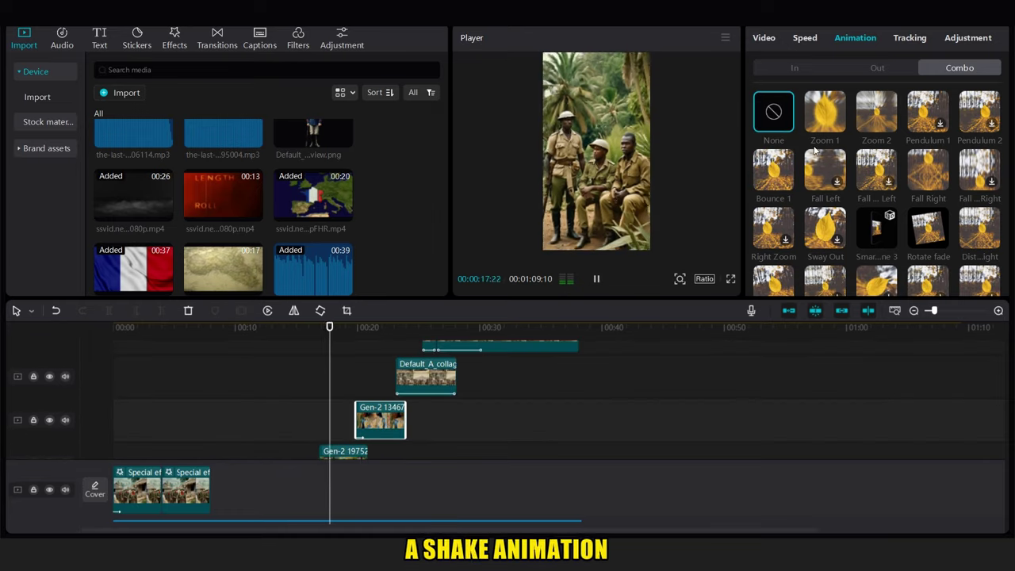
pyautogui.click(426, 376)
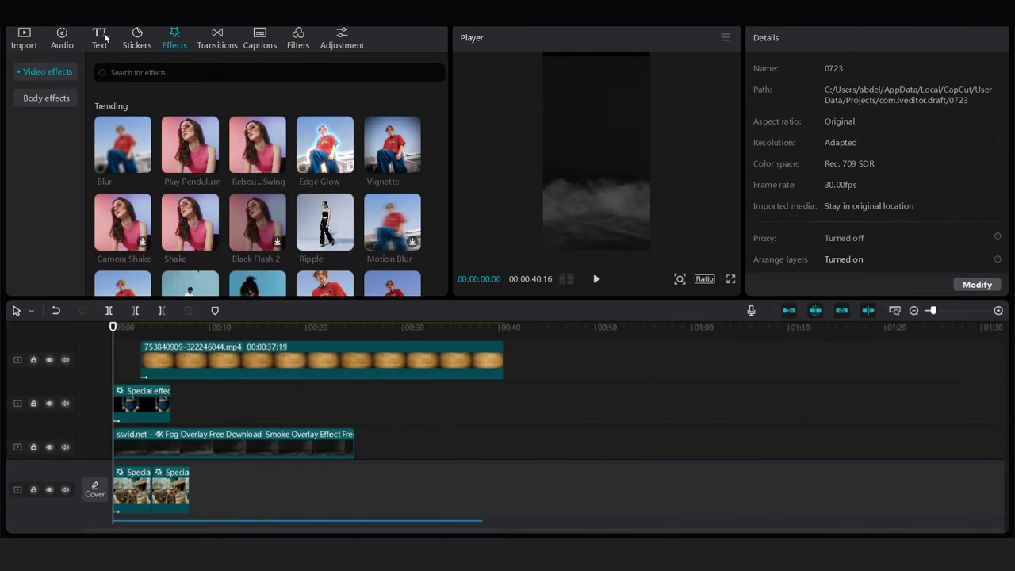
# Add a text reading FRANCE at the start of the timeline and set its font to ZY Vigour.
pyautogui.click(100, 37)
pyautogui.click(140, 124)
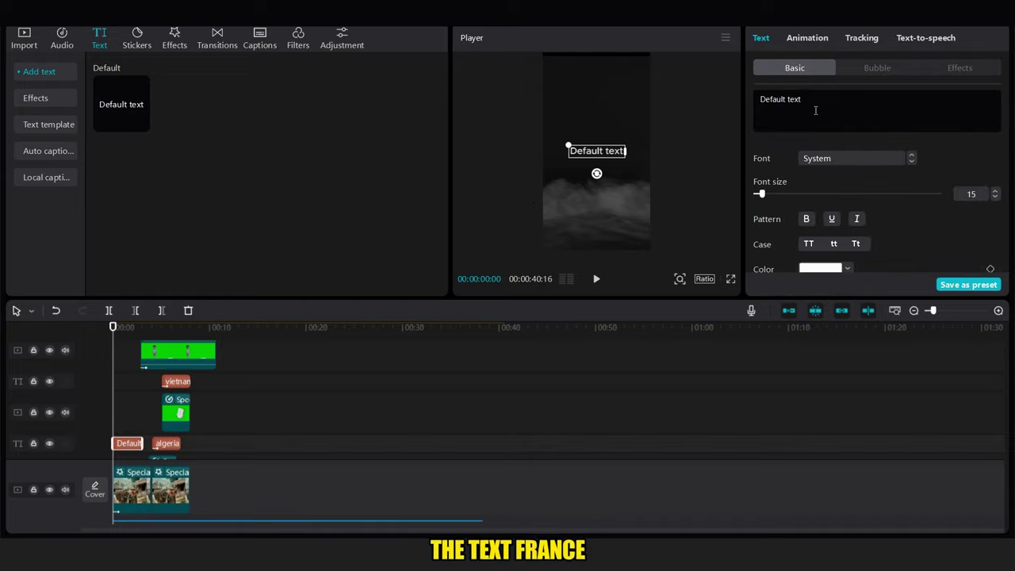
pyautogui.click(855, 158)
pyautogui.click(841, 137)
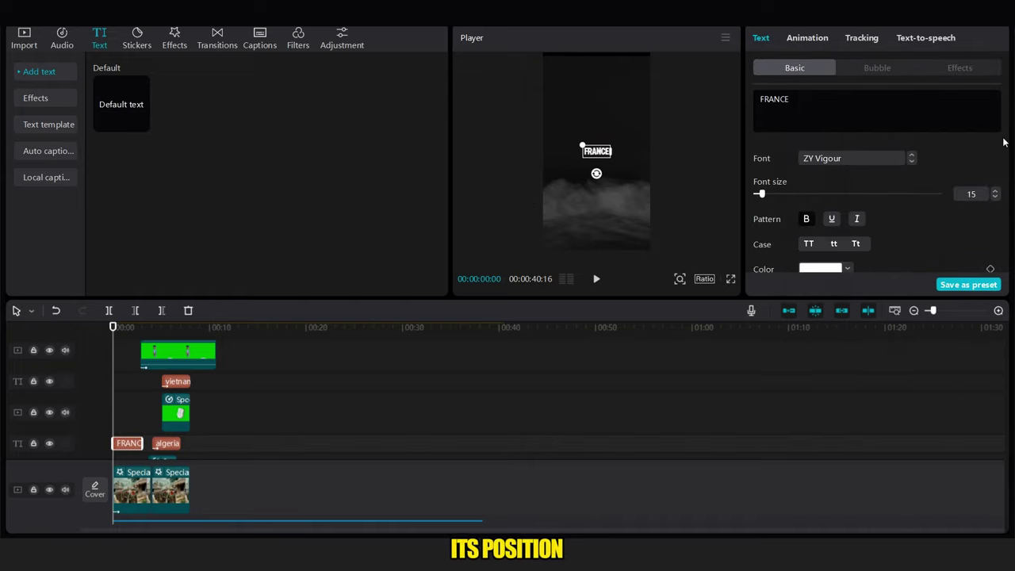
# Style the FRANCE text as large yellow letters with a black outline and set its font to ZY Starry.
pyautogui.scroll(-3, 886, 176)
pyautogui.click(121, 443)
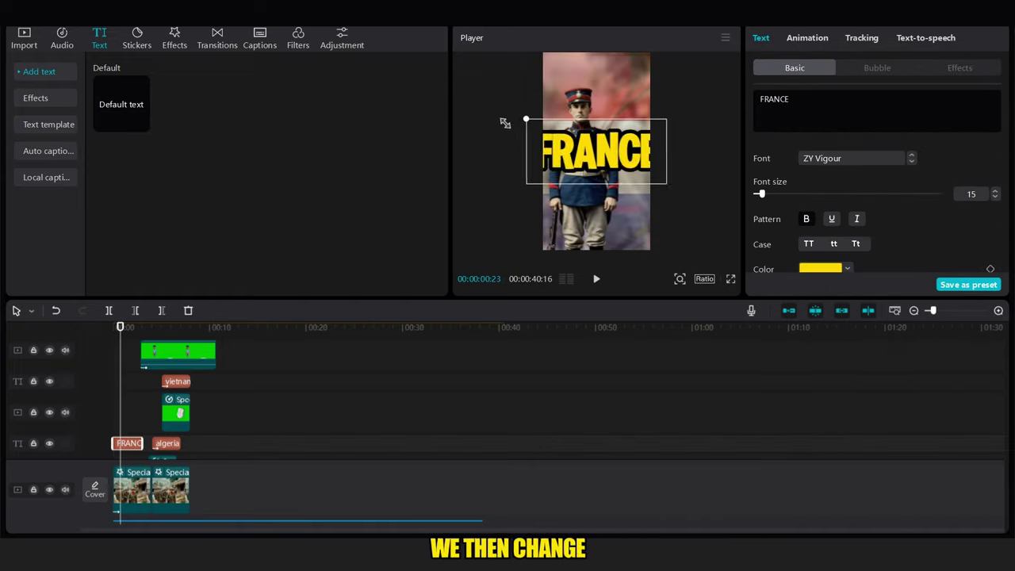
pyautogui.click(853, 158)
pyautogui.click(914, 183)
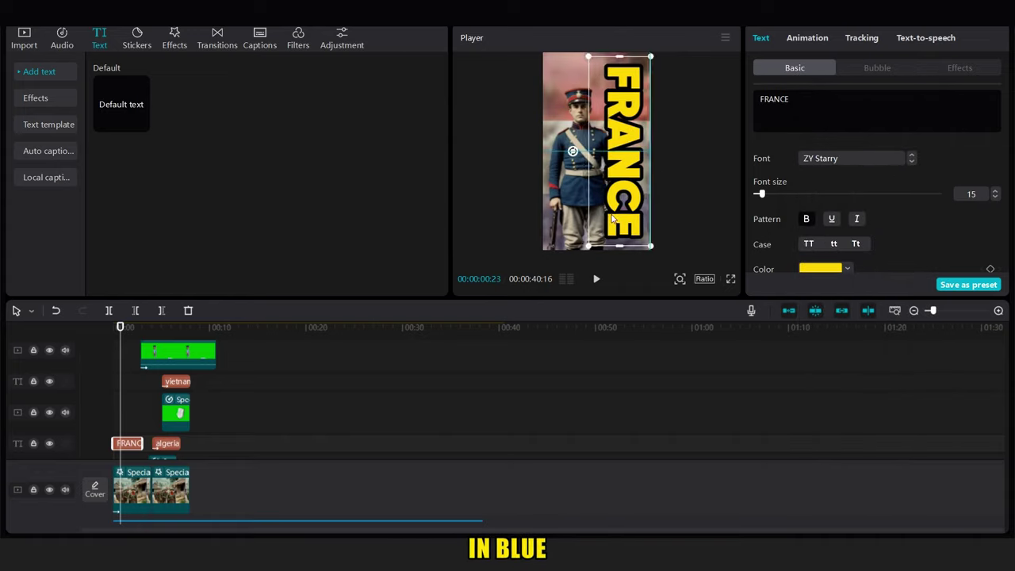
# Colour the letters AN of the FRANCE text white, FR red and CE blue.
pyautogui.click(826, 268)
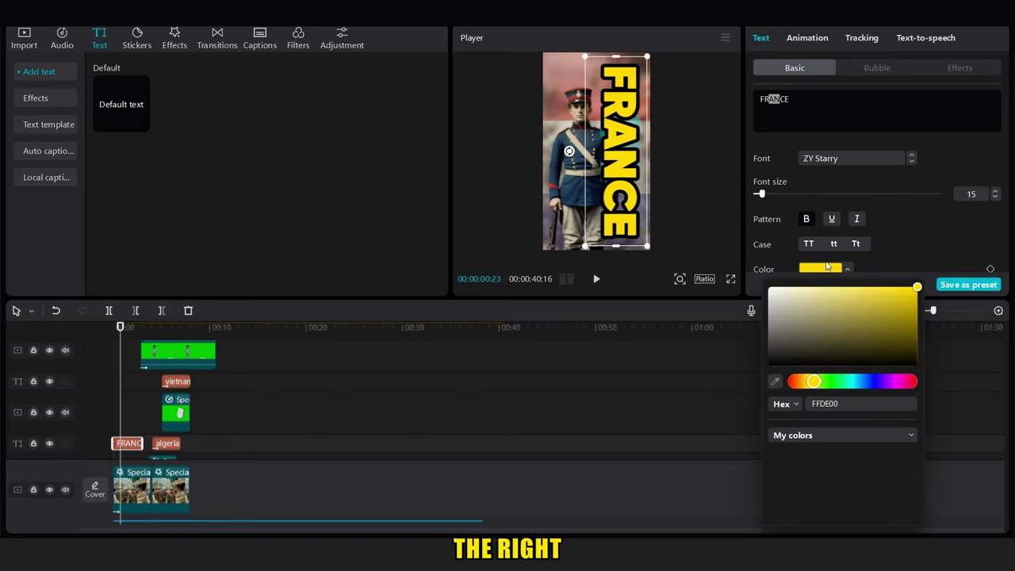
pyautogui.click(786, 281)
pyautogui.click(833, 268)
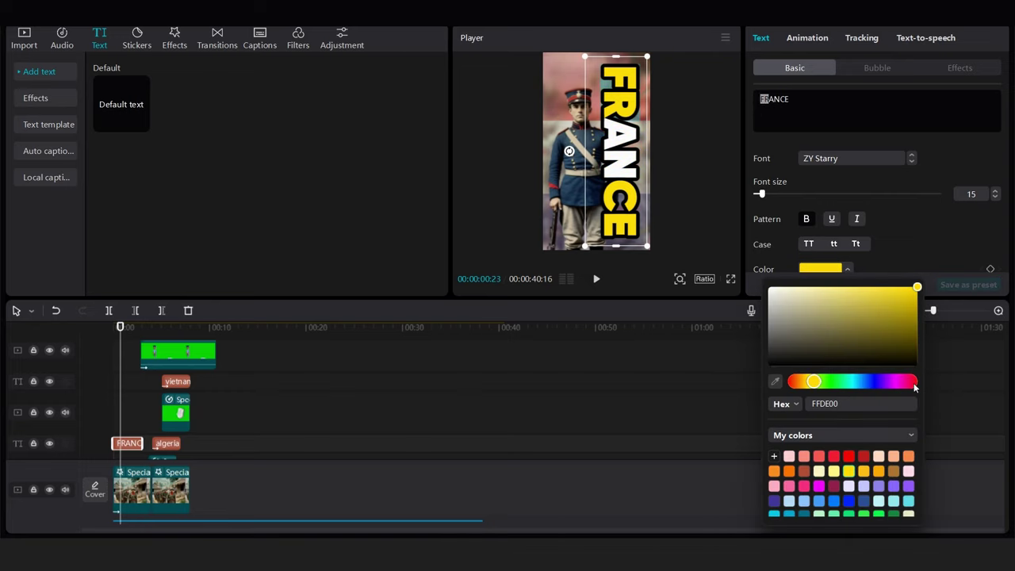
pyautogui.moveTo(797, 108); pyautogui.dragTo(781, 100)
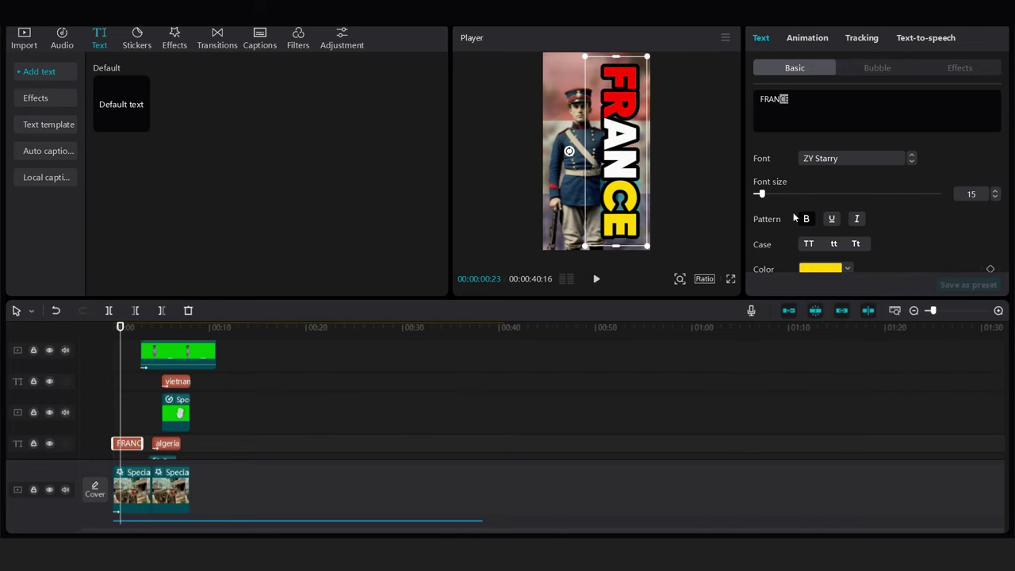
pyautogui.click(827, 268)
pyautogui.click(969, 157)
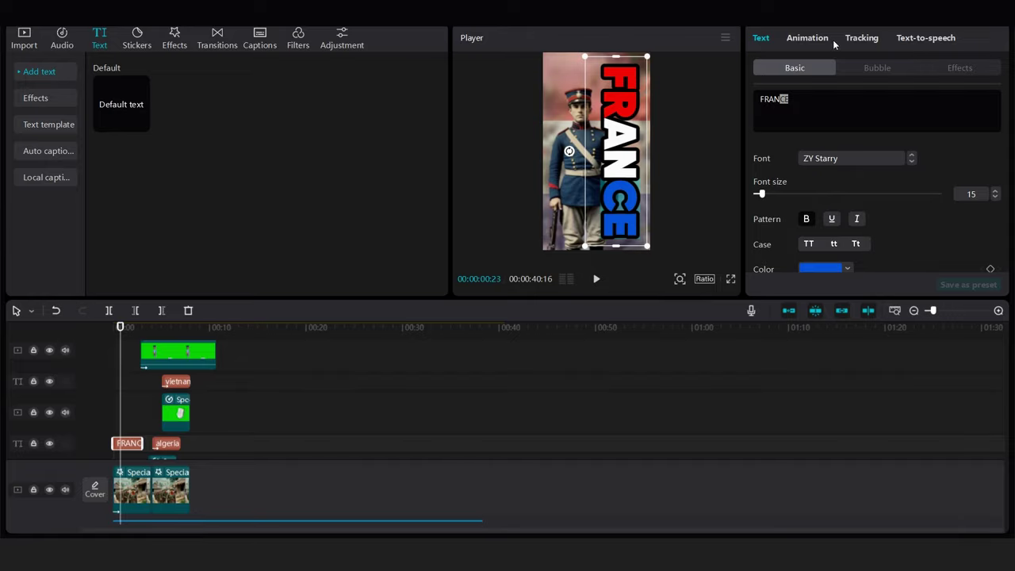
# Give the FRANCE text the Scrolling loop animation at a speed of 0.5 s.
pyautogui.click(809, 38)
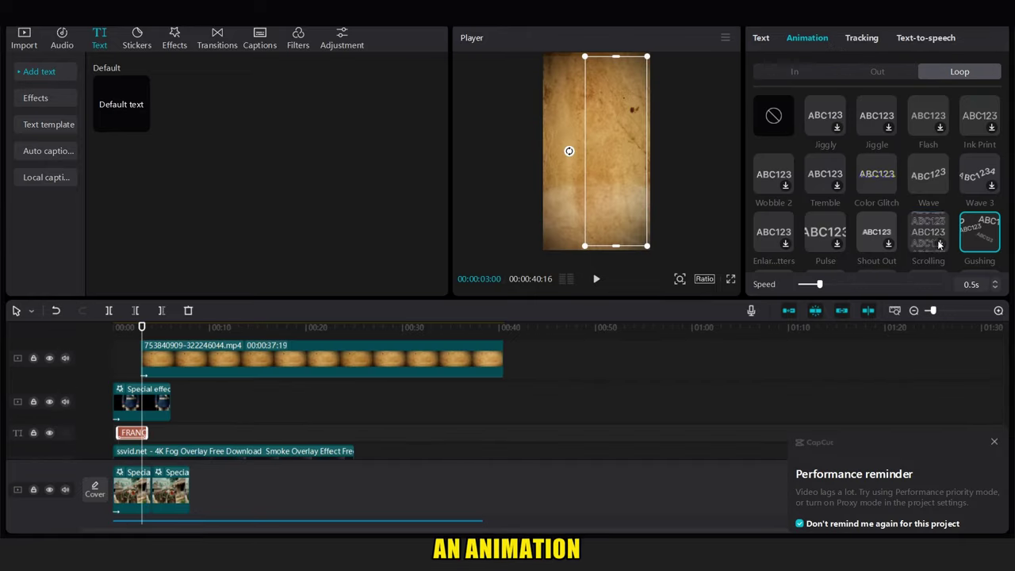
pyautogui.click(939, 245)
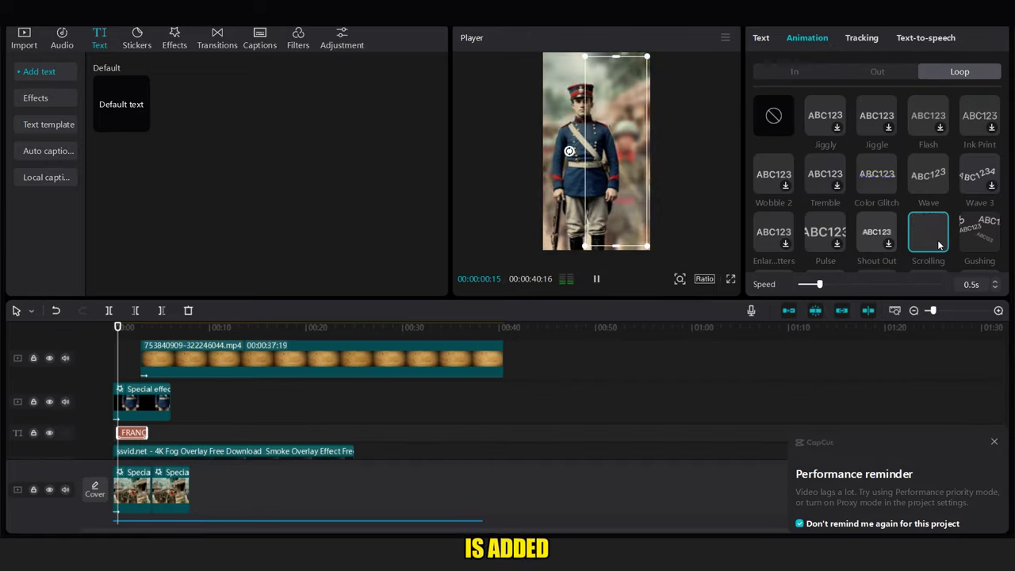
pyautogui.click(761, 38)
pyautogui.scroll(-10, 938, 197)
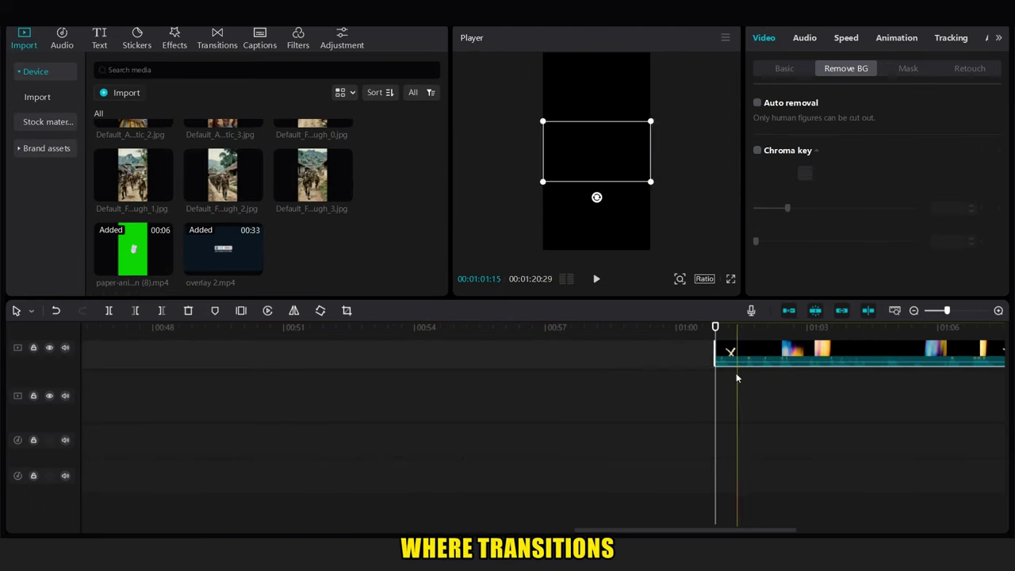
# Trim the transition overlay clip to about its first half second and fill the vertical frame with it, rotated 90° and scaled to 192%.
pyautogui.click(736, 379)
pyautogui.press('w')
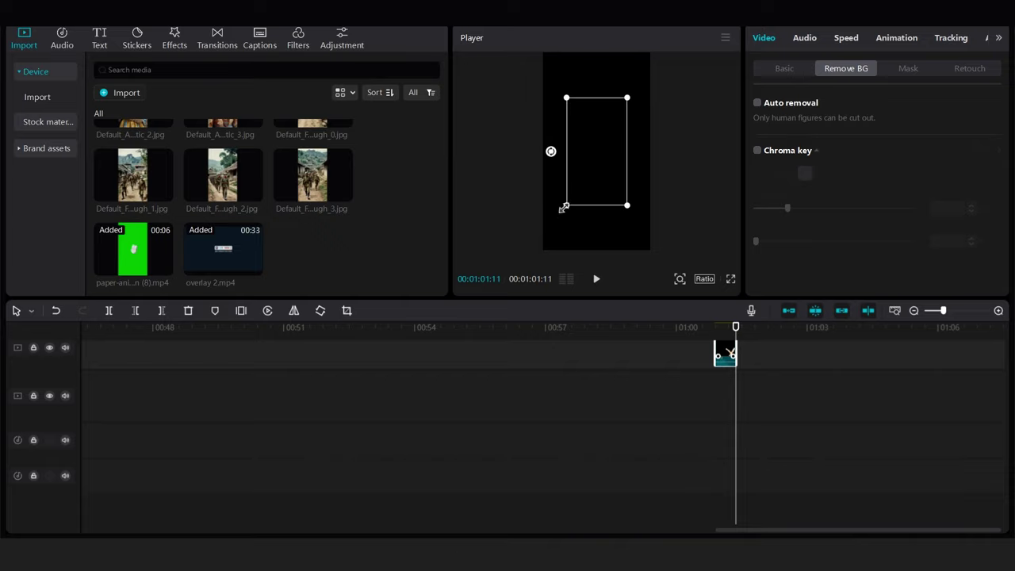
pyautogui.moveTo(564, 207); pyautogui.dragTo(537, 247)
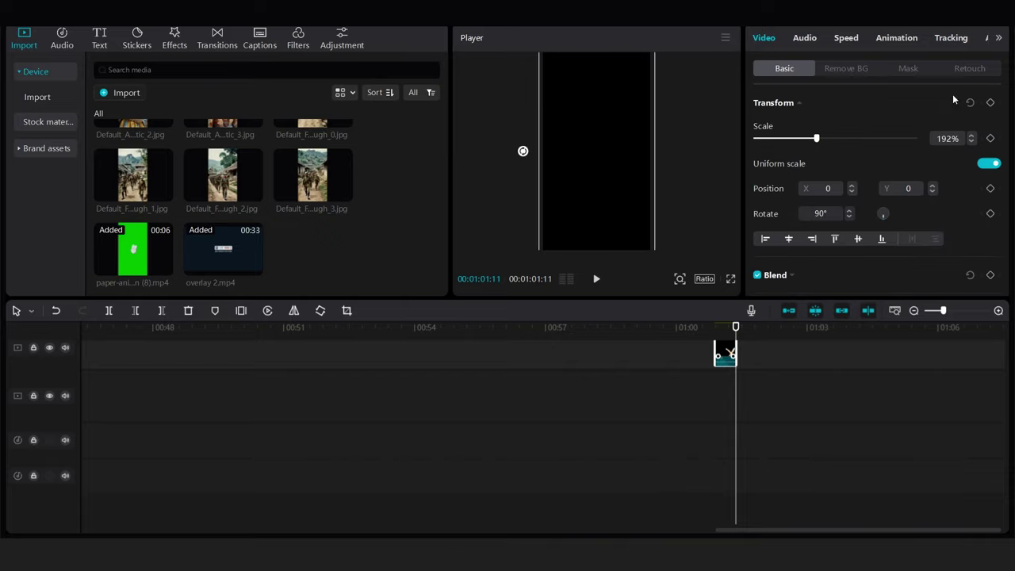
pyautogui.scroll(-3, 788, 144)
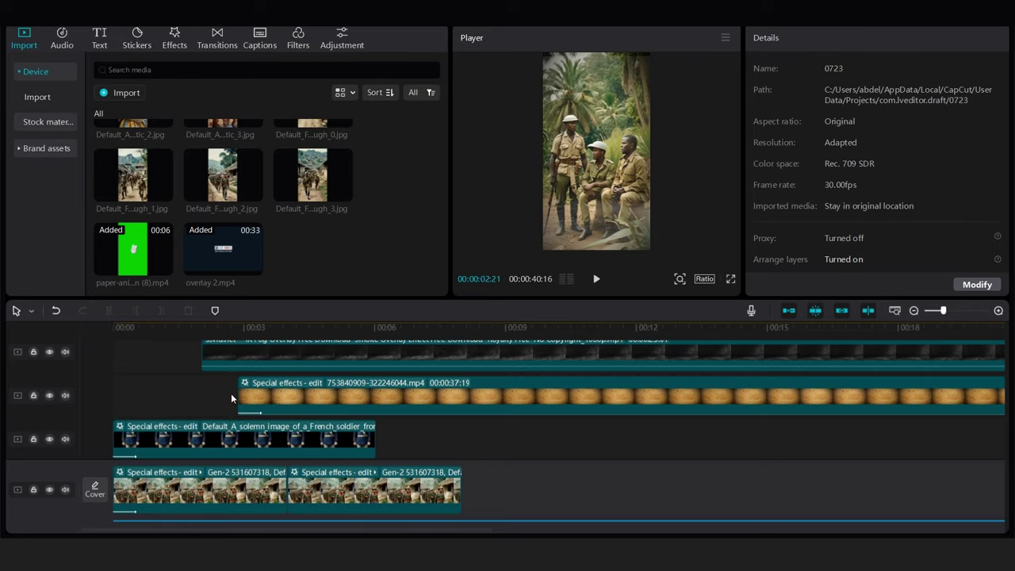
# Move the playhead to the starts of the old-paper background and the French map clip, where transitions belong.
pyautogui.click(235, 385)
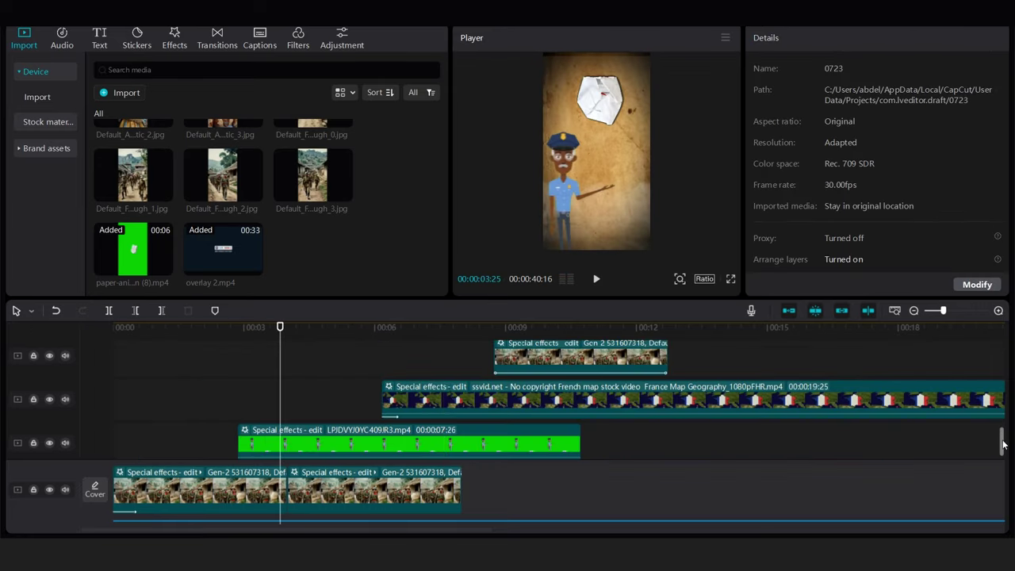
pyautogui.click(387, 342)
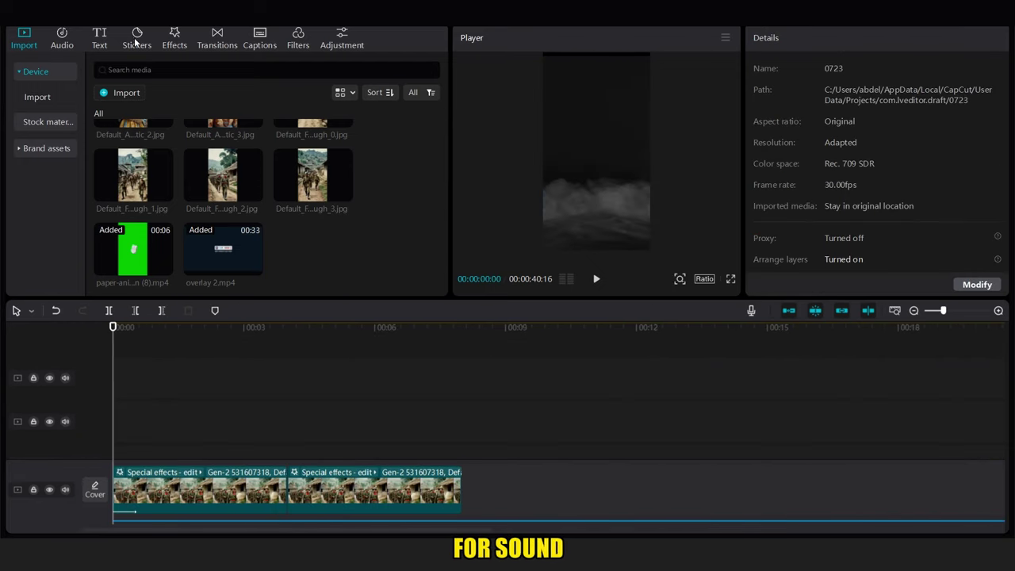
# Search the audio library for "whoosh sound effect", place swish_whoosh (large) at the start of the timeline and preview the opening.
pyautogui.click(63, 39)
pyautogui.click(156, 73)
pyautogui.write('whoosh sound effect')
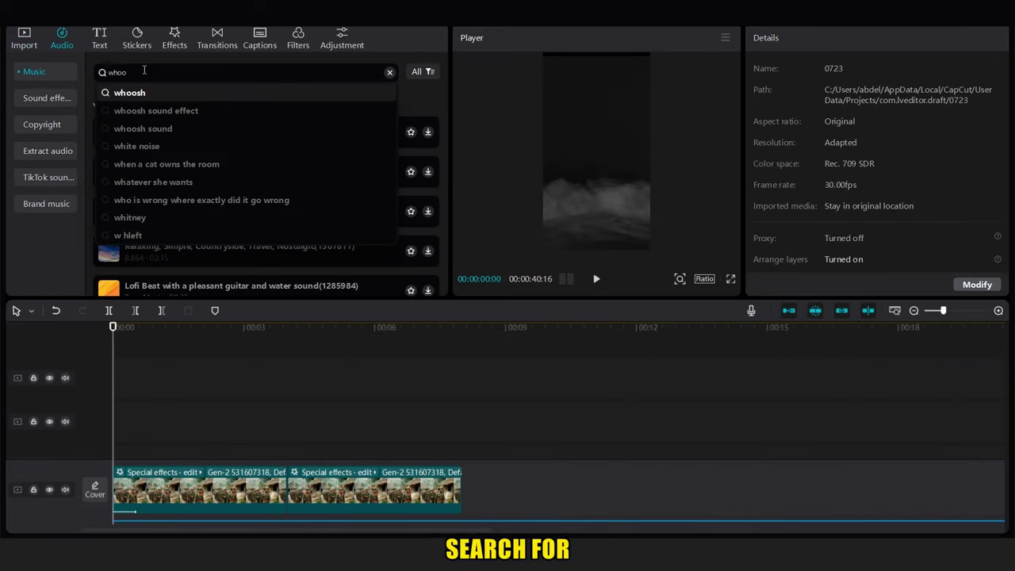
pyautogui.press('Return')
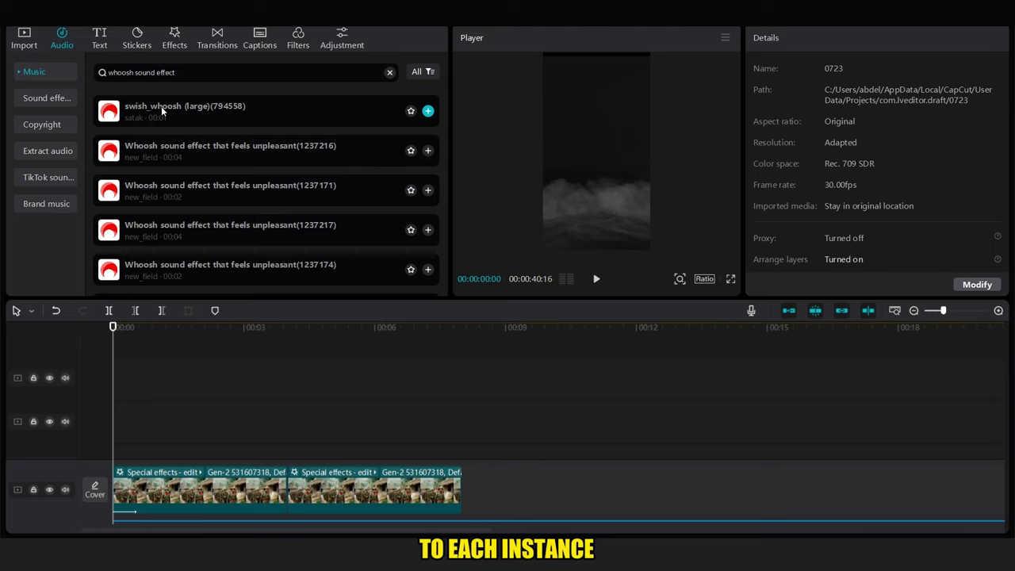
pyautogui.click(181, 143)
pyautogui.moveTo(236, 120); pyautogui.dragTo(117, 507)
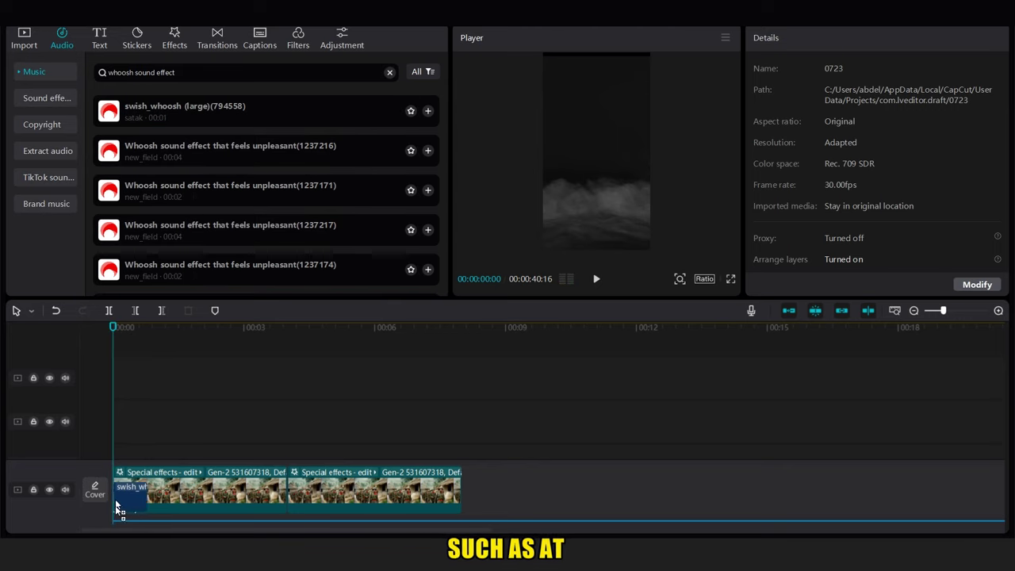
pyautogui.moveTo(245, 458); pyautogui.dragTo(123, 520)
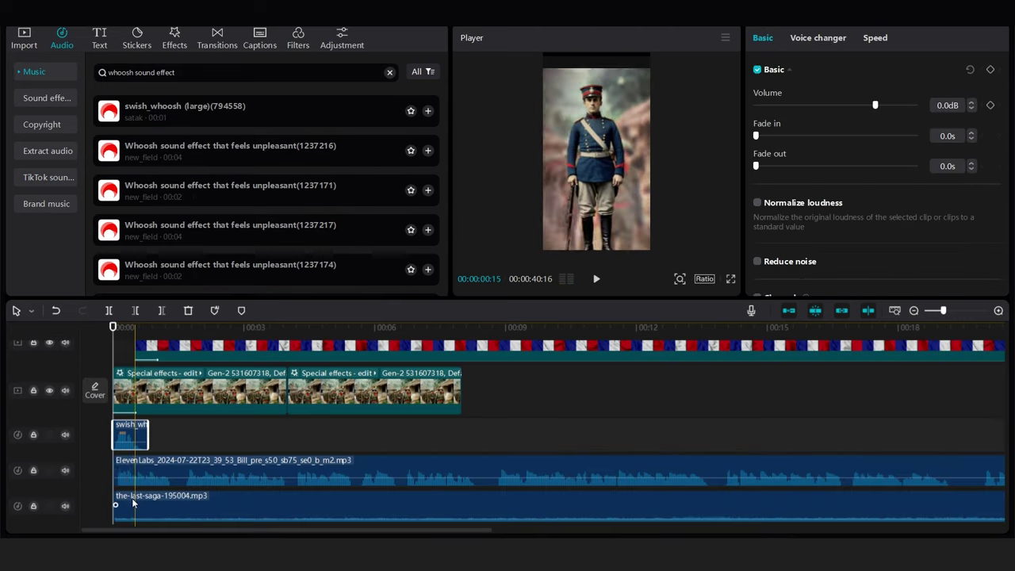
pyautogui.press('space')
pyautogui.click(108, 363)
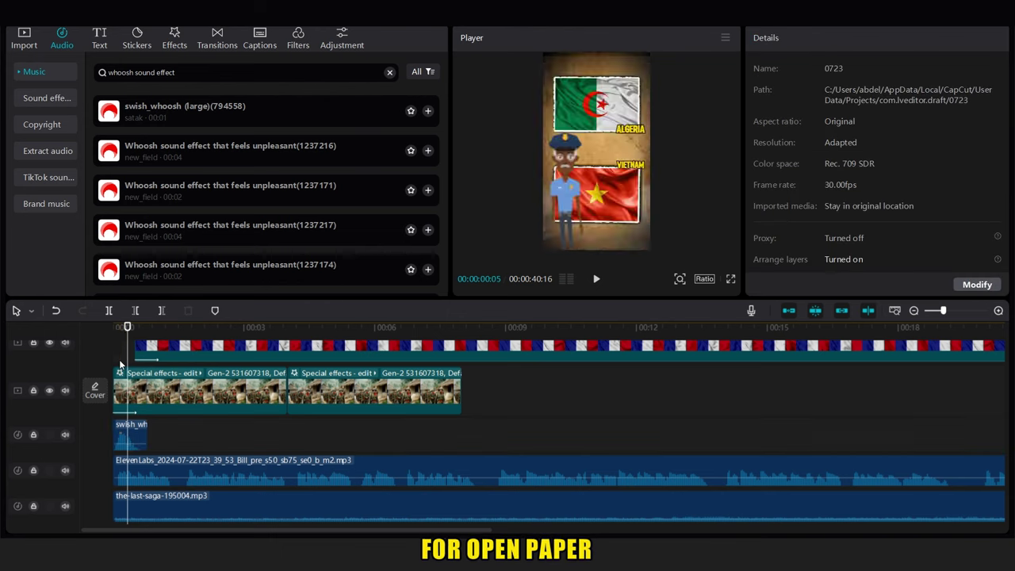
pyautogui.press('space')
# Search the audio library for "open paper sound", audition results and add The sound of paper(1131421) where paper animations open.
pyautogui.click(208, 225)
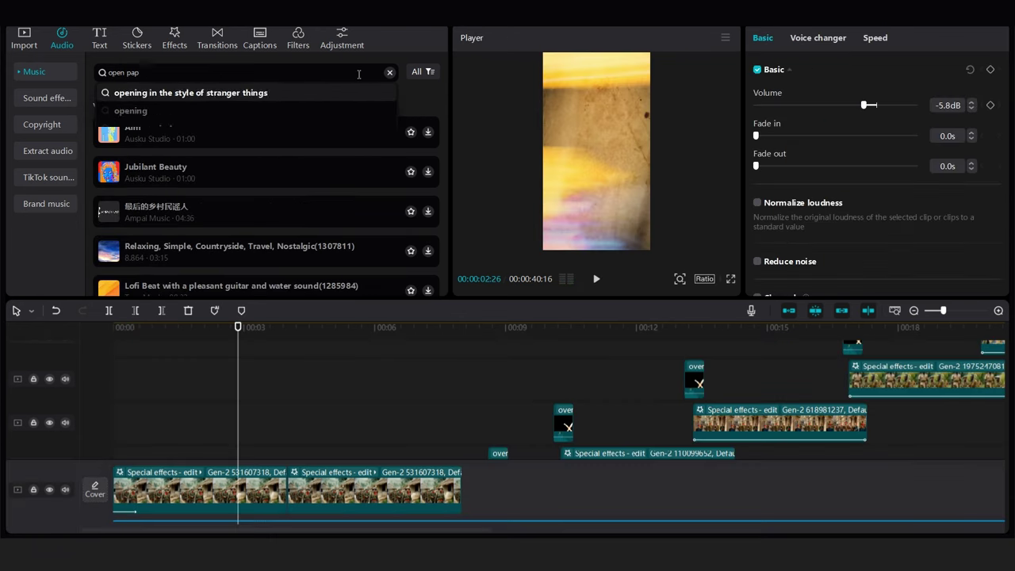
pyautogui.press('Return')
pyautogui.click(347, 112)
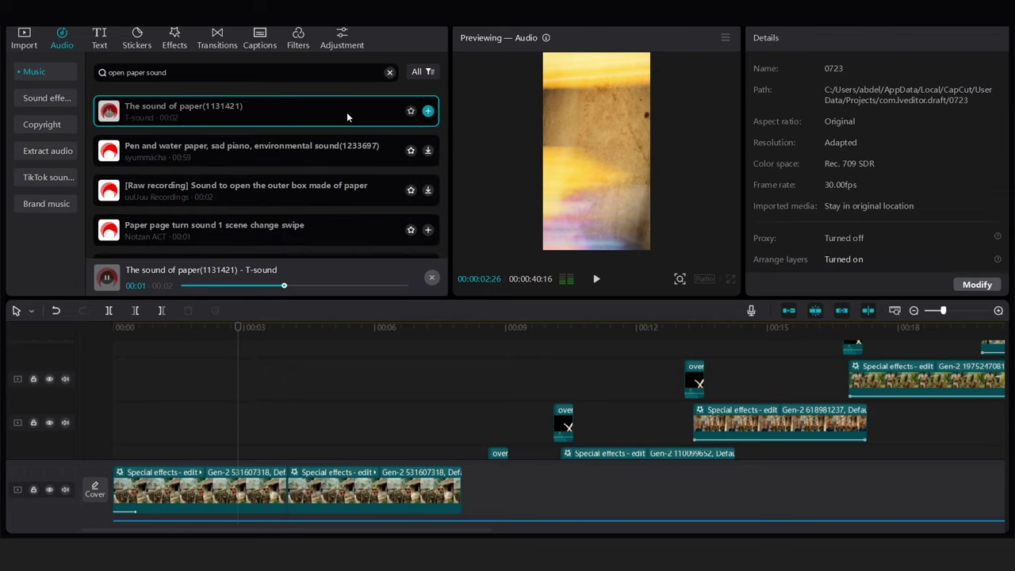
pyautogui.click(299, 184)
pyautogui.click(298, 235)
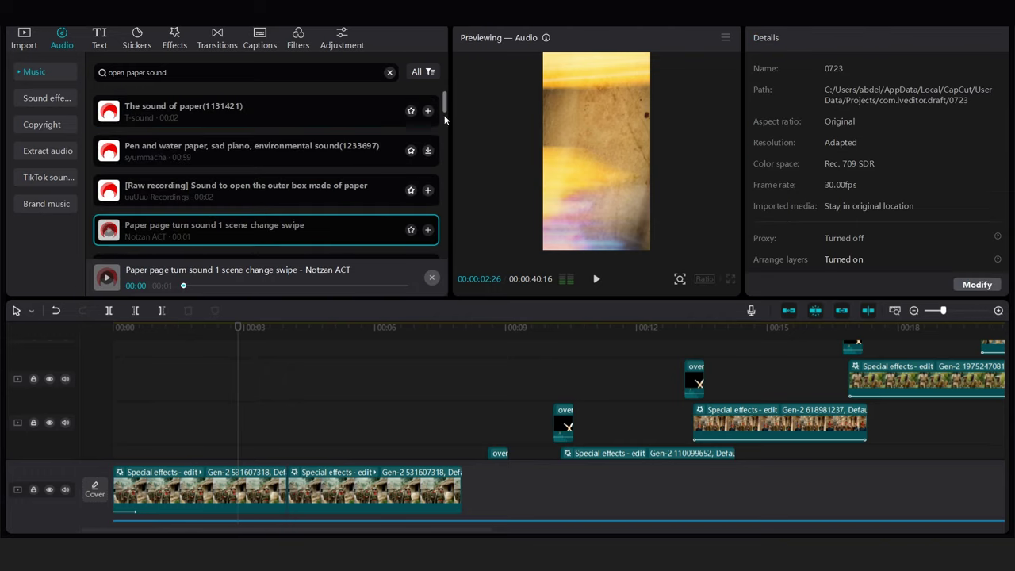
pyautogui.scroll(-3, 437, 114)
pyautogui.scroll(4, 438, 113)
pyautogui.click(237, 111)
pyautogui.moveTo(238, 111); pyautogui.dragTo(328, 428)
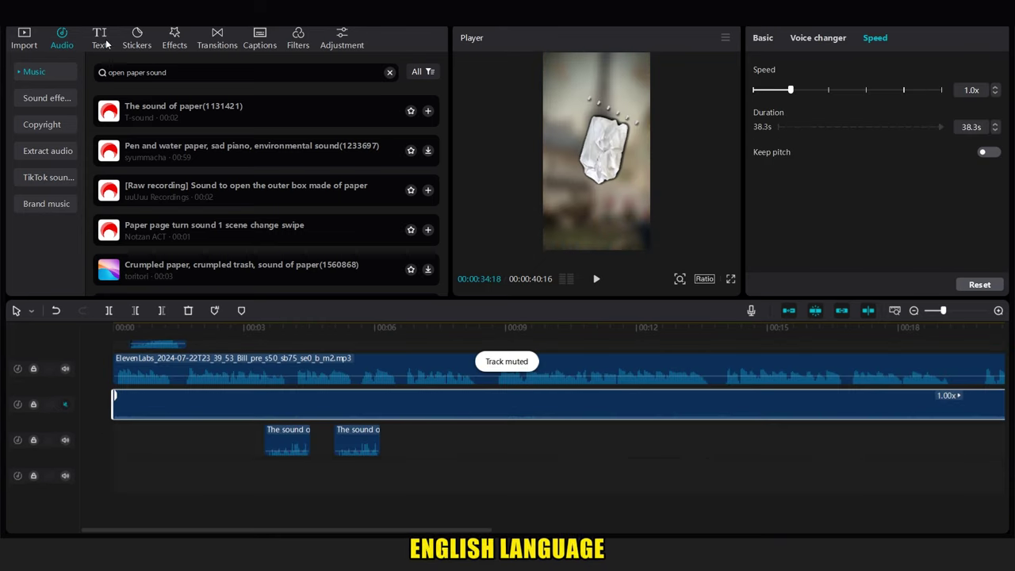
# Generate automatic captions for the video in English, clearing any current captions.
pyautogui.click(102, 40)
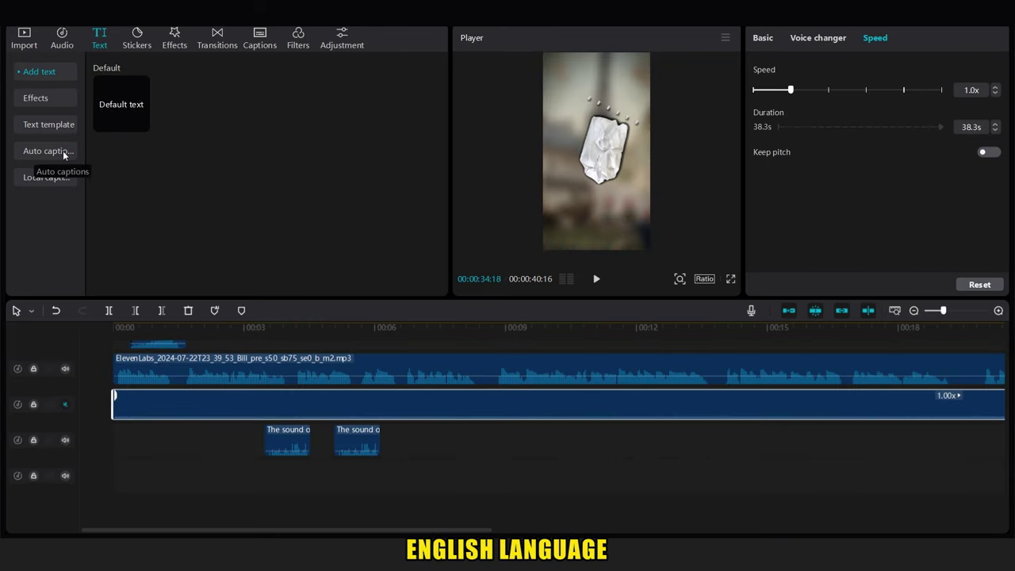
pyautogui.click(46, 151)
pyautogui.click(415, 283)
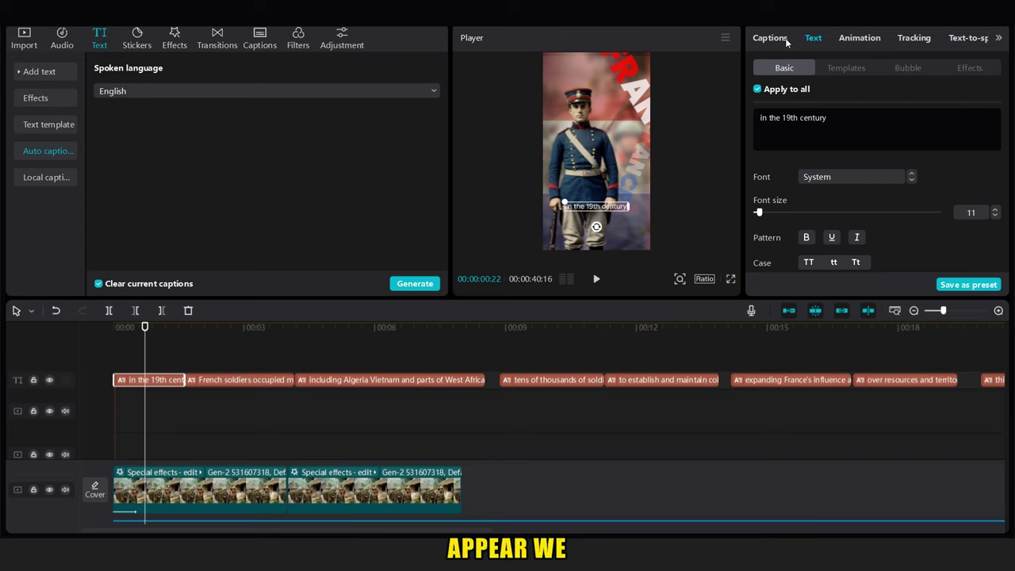
# Apply a text template with bold yellow uppercase lettering and a dark outline to all captions.
pyautogui.click(788, 40)
pyautogui.click(813, 37)
pyautogui.click(846, 68)
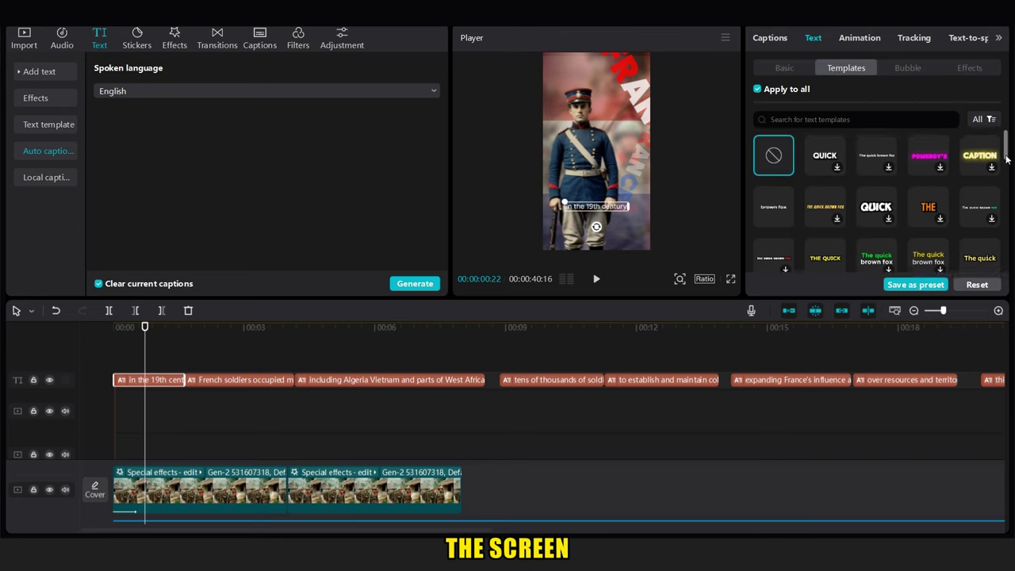
pyautogui.scroll(-1, 1006, 158)
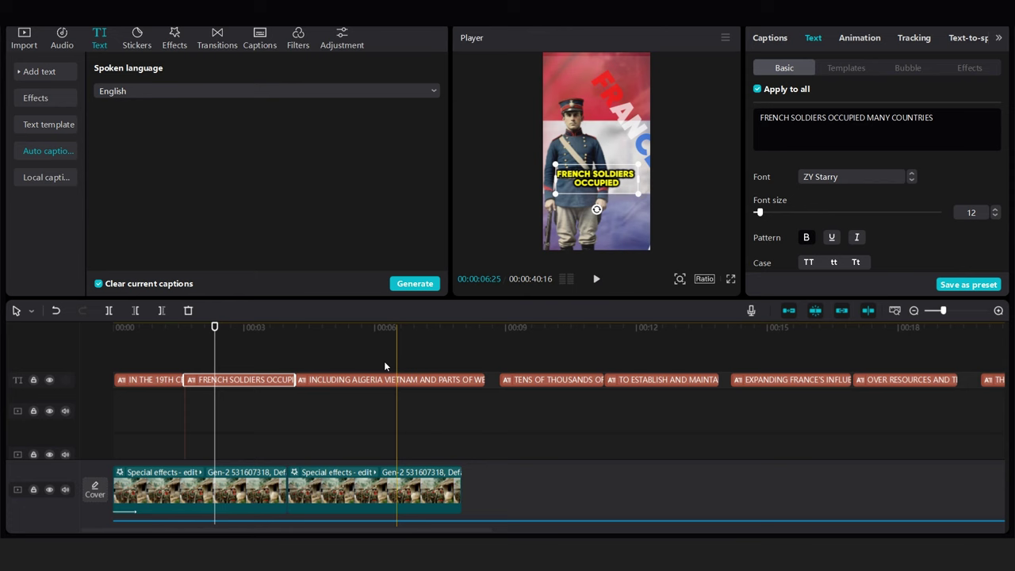
# Check the opening captions and delete the INCLUDING ALGERIA VIETNAM AND PARTS OF WEST AFRICA caption over the flag scene.
pyautogui.click(252, 365)
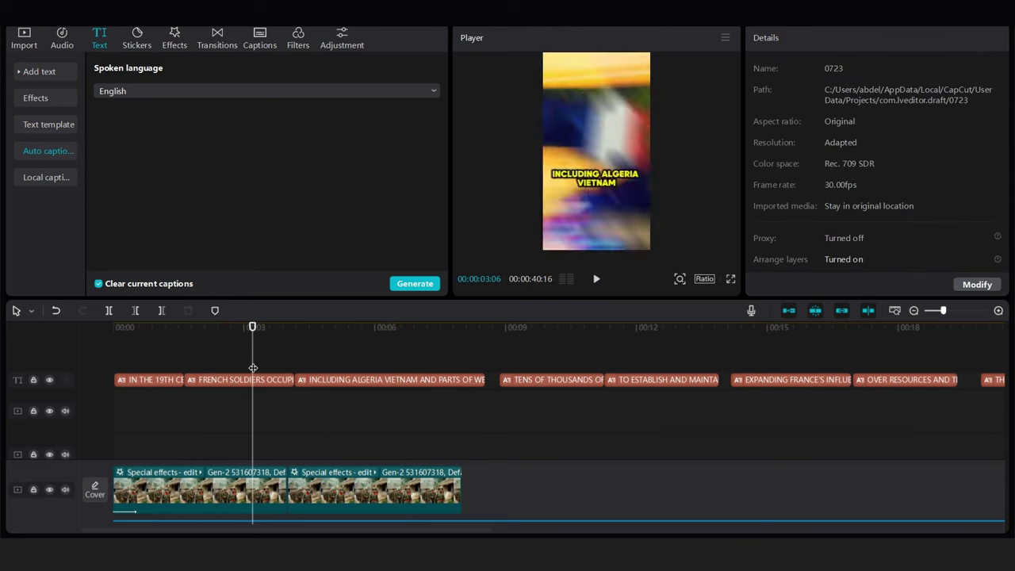
pyautogui.click(164, 380)
pyautogui.press('space')
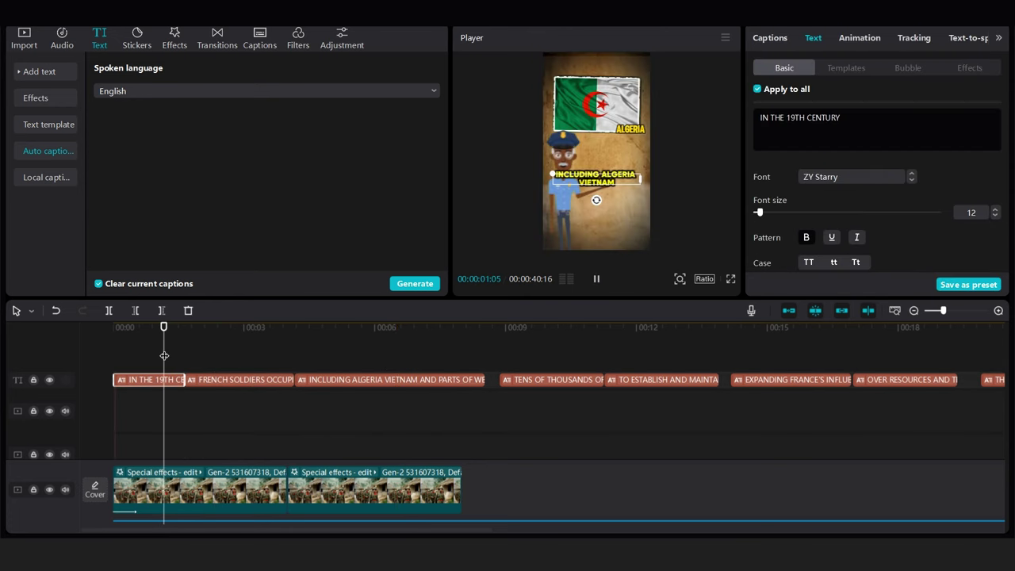
pyautogui.click(329, 352)
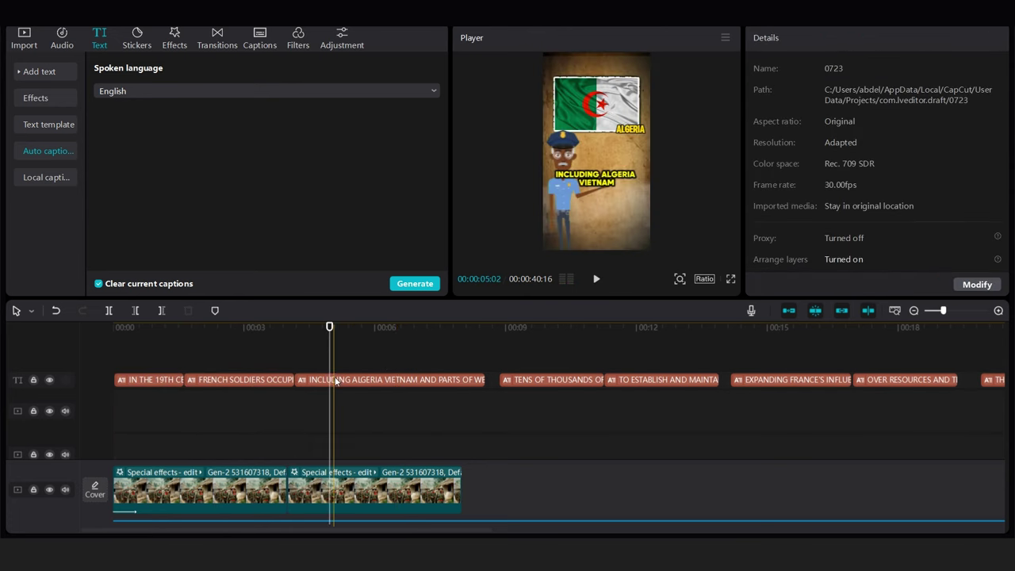
pyautogui.click(397, 379)
pyautogui.press('Delete')
pyautogui.click(514, 400)
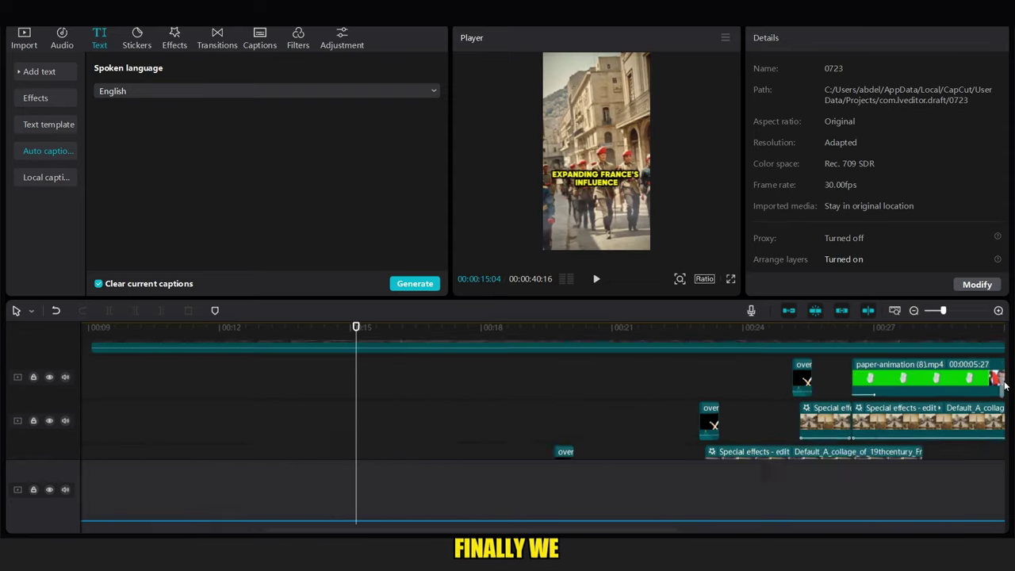
# Delete the TODAY caption and the following caption about the president's leadership over the portrait scene.
pyautogui.click(852, 327)
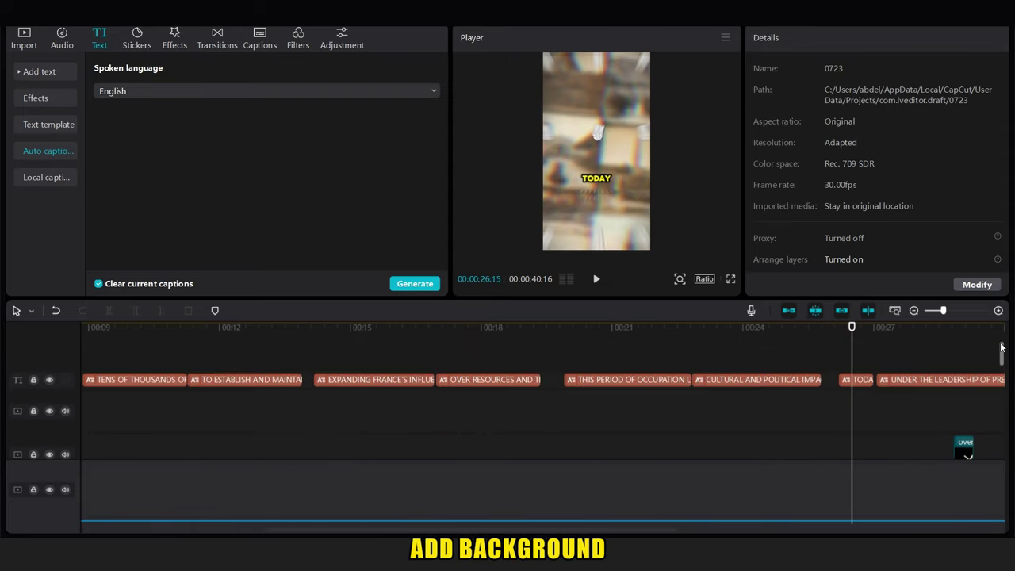
pyautogui.click(857, 379)
pyautogui.keyDown('shift'); pyautogui.click(904, 379); pyautogui.keyUp('shift')
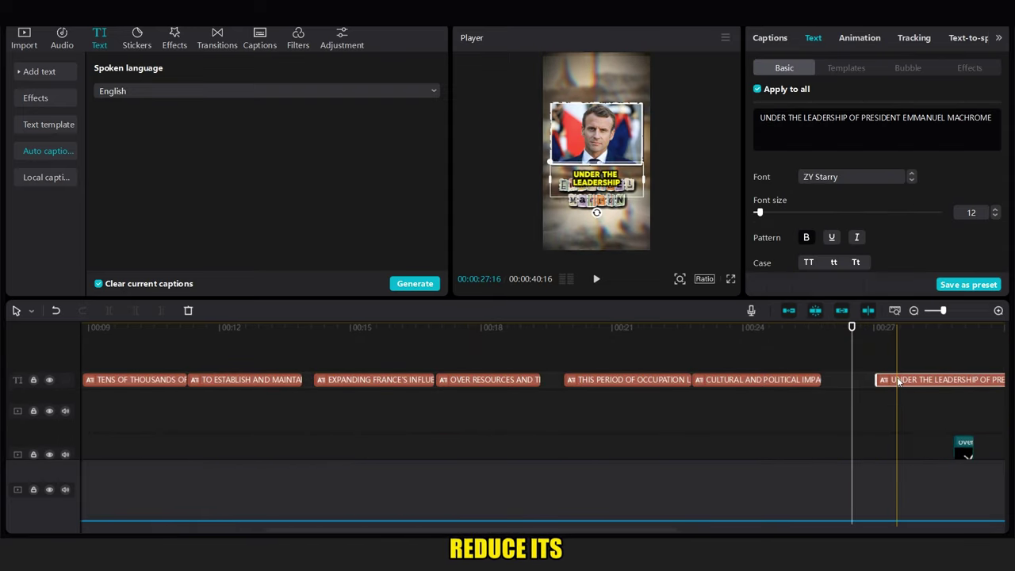
pyautogui.press('Delete')
# Delete the last two captions over the closing paper animations, after the FRANCE CONTINUES TO ADDRESS caption.
pyautogui.hscroll(5, 550, 476)
pyautogui.click(655, 327)
pyautogui.click(744, 381)
pyautogui.keyDown('shift'); pyautogui.click(661, 379); pyautogui.keyUp('shift')
pyautogui.press('Delete')
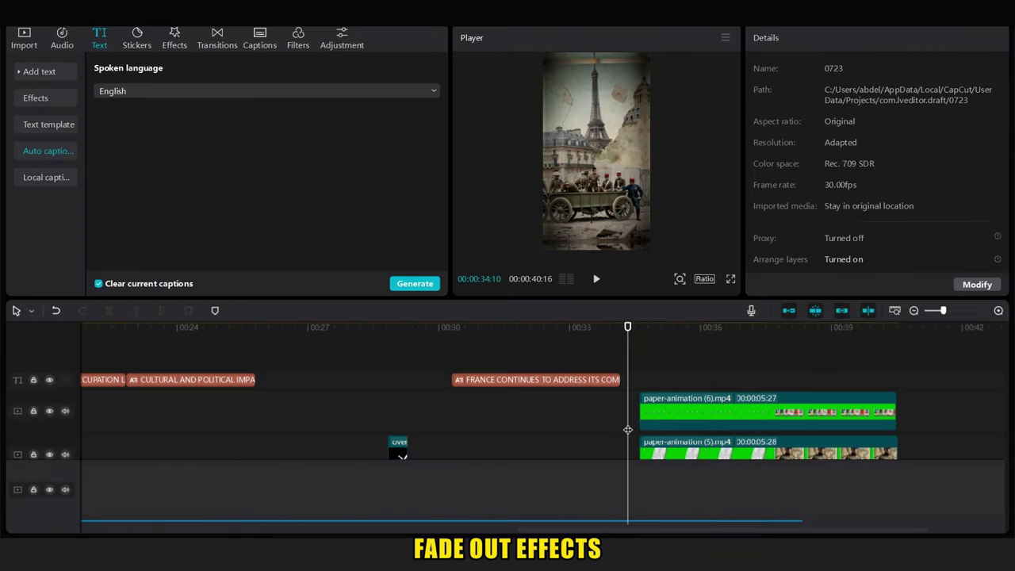
# Set up the video export with the name france, 1080P resolution, mp4 format and a 60fps frame rate.
pyautogui.scroll(-10, 913, 408)
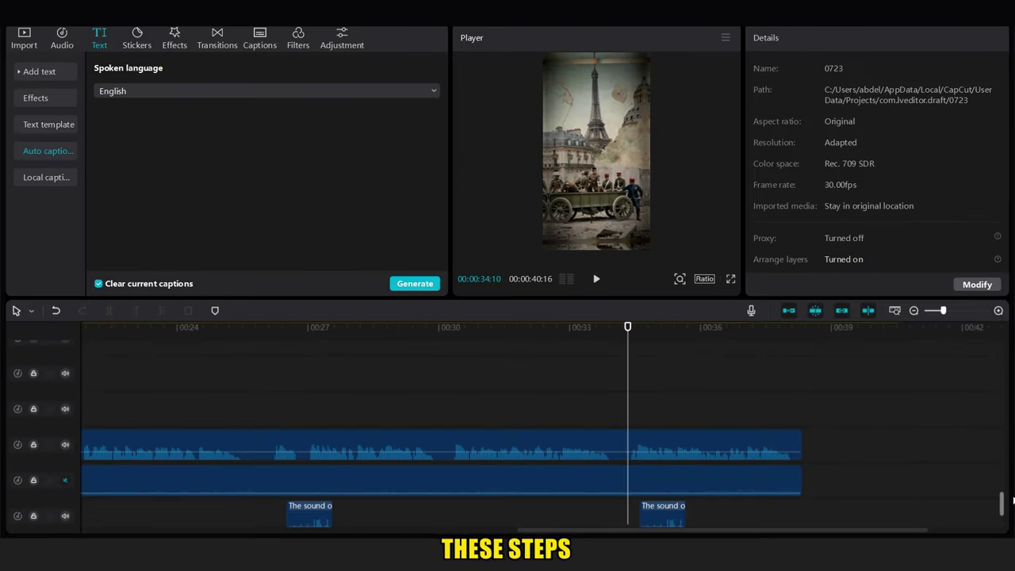
pyautogui.hotkey('ctrl', 'e')
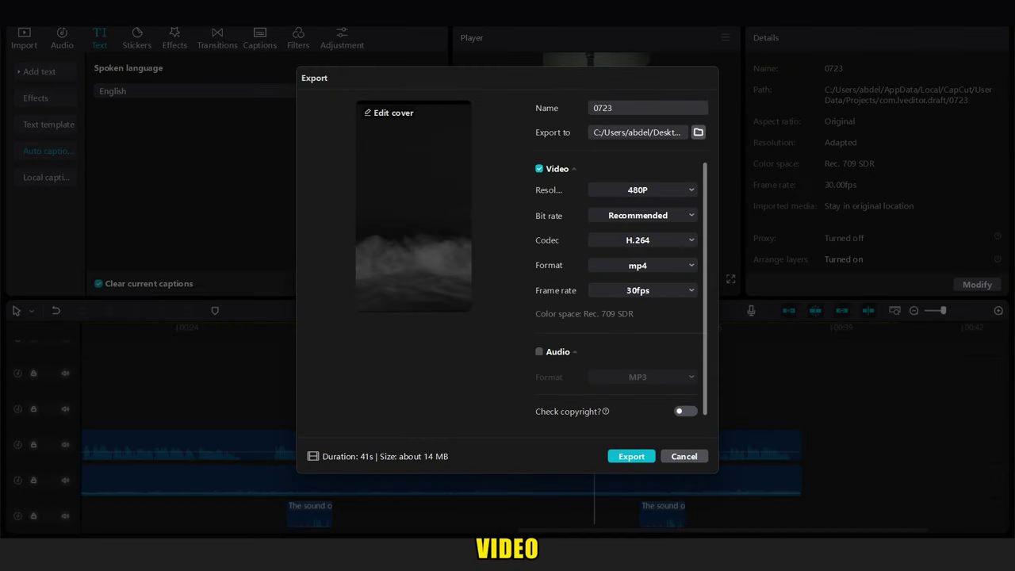
pyautogui.doubleClick(643, 106)
pyautogui.press('BackSpace')
pyautogui.write('france')
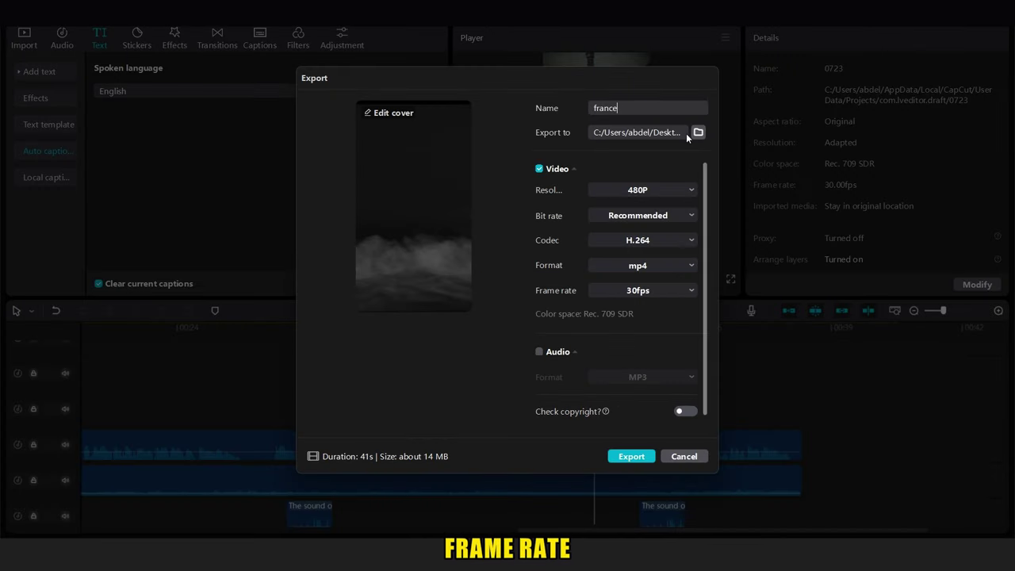
pyautogui.click(636, 255)
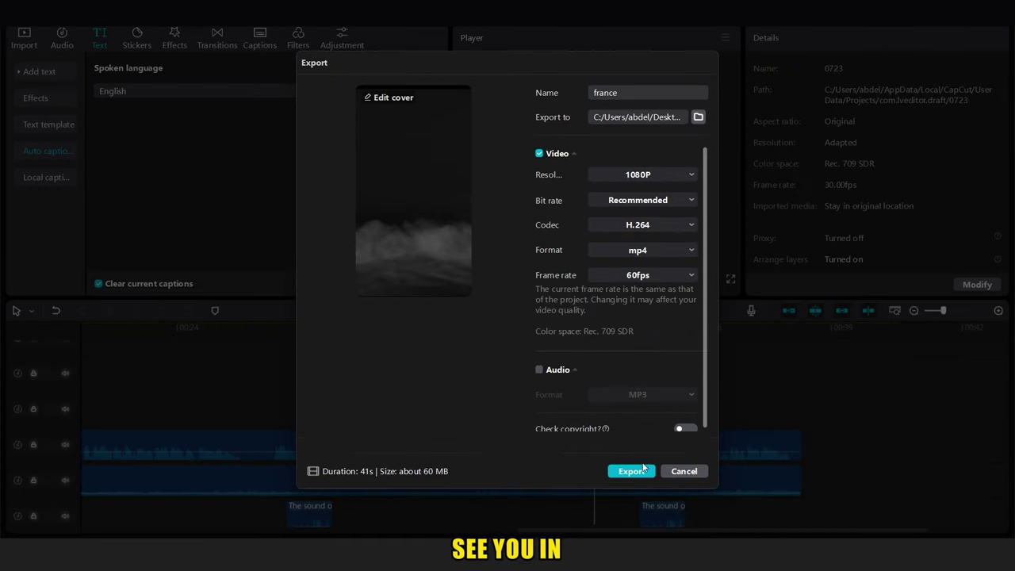